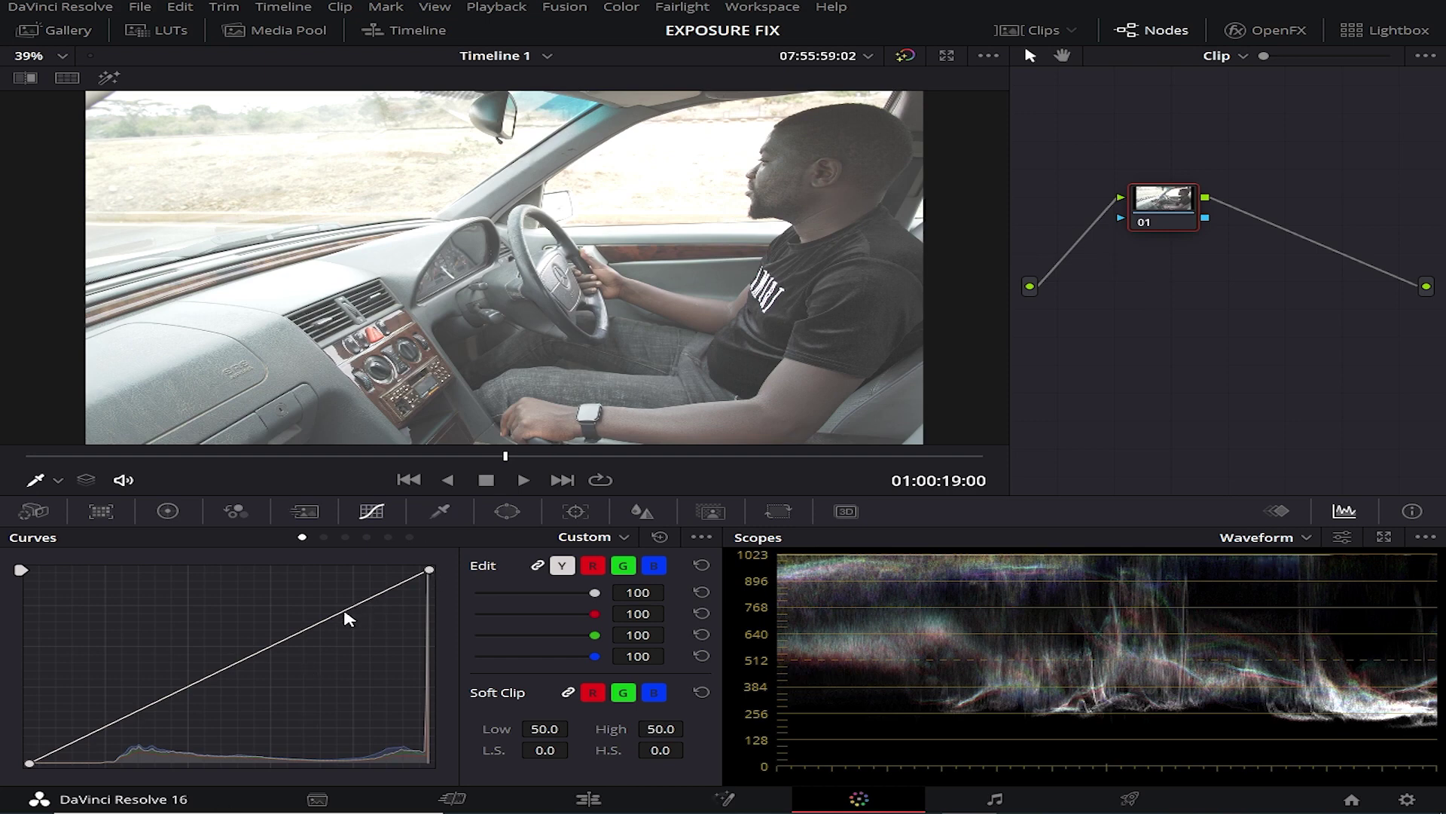
# Add a midtone point and pull the luma curve down through the mids
pyautogui.moveTo(345, 613); pyautogui.dragTo(342, 640)
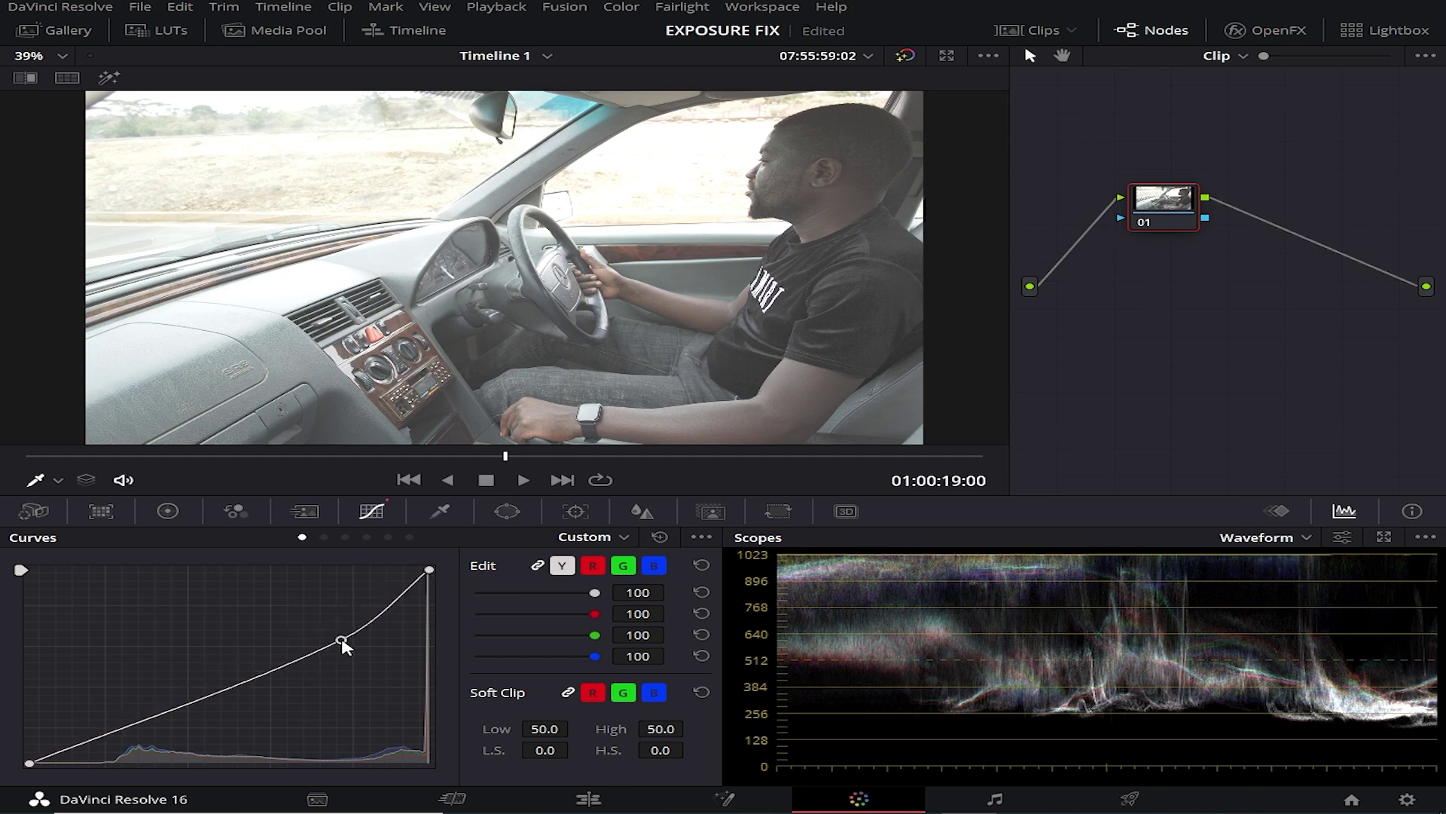
pyautogui.moveTo(343, 646); pyautogui.dragTo(344, 650)
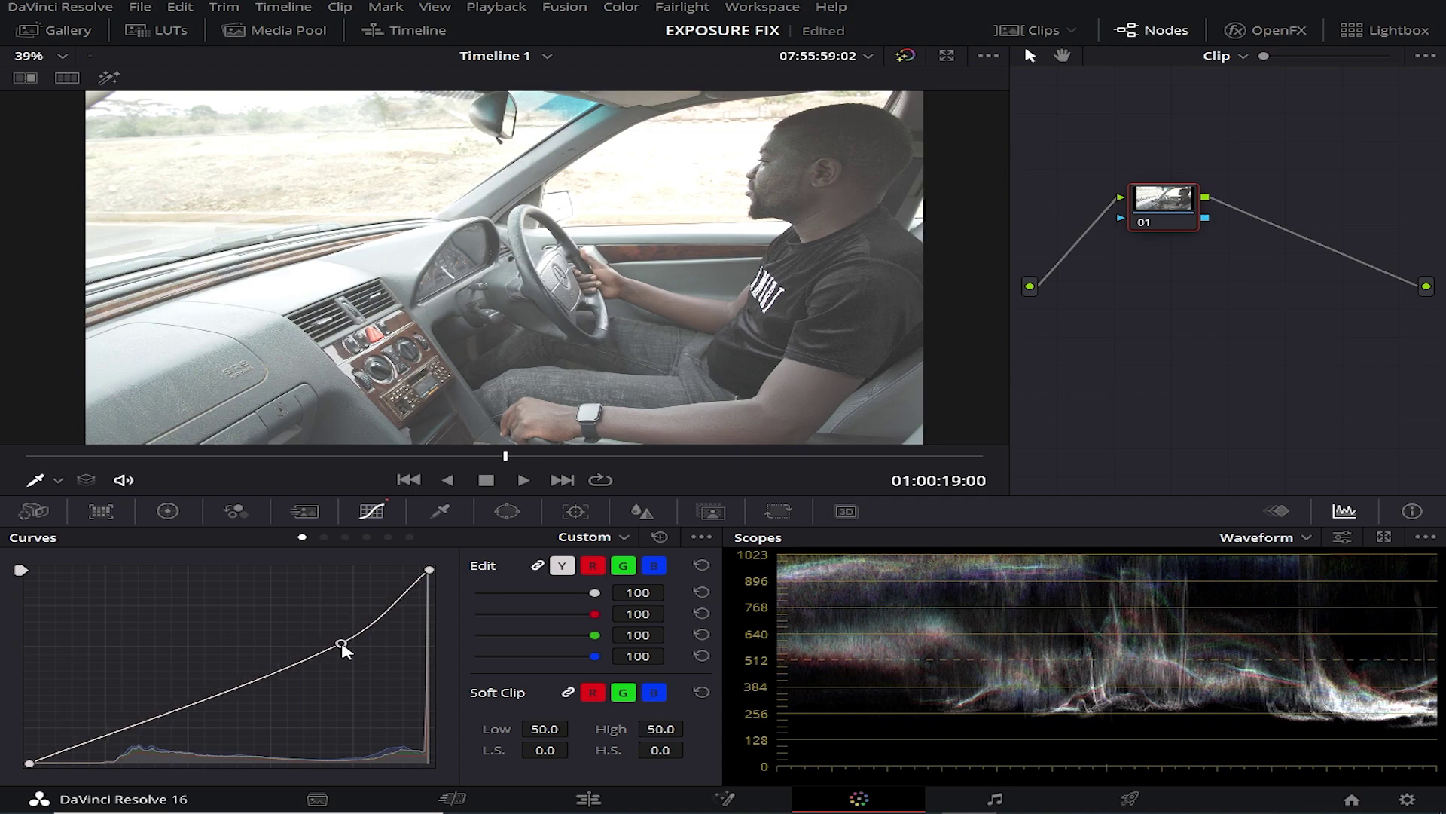
pyautogui.moveTo(343, 649); pyautogui.dragTo(344, 665)
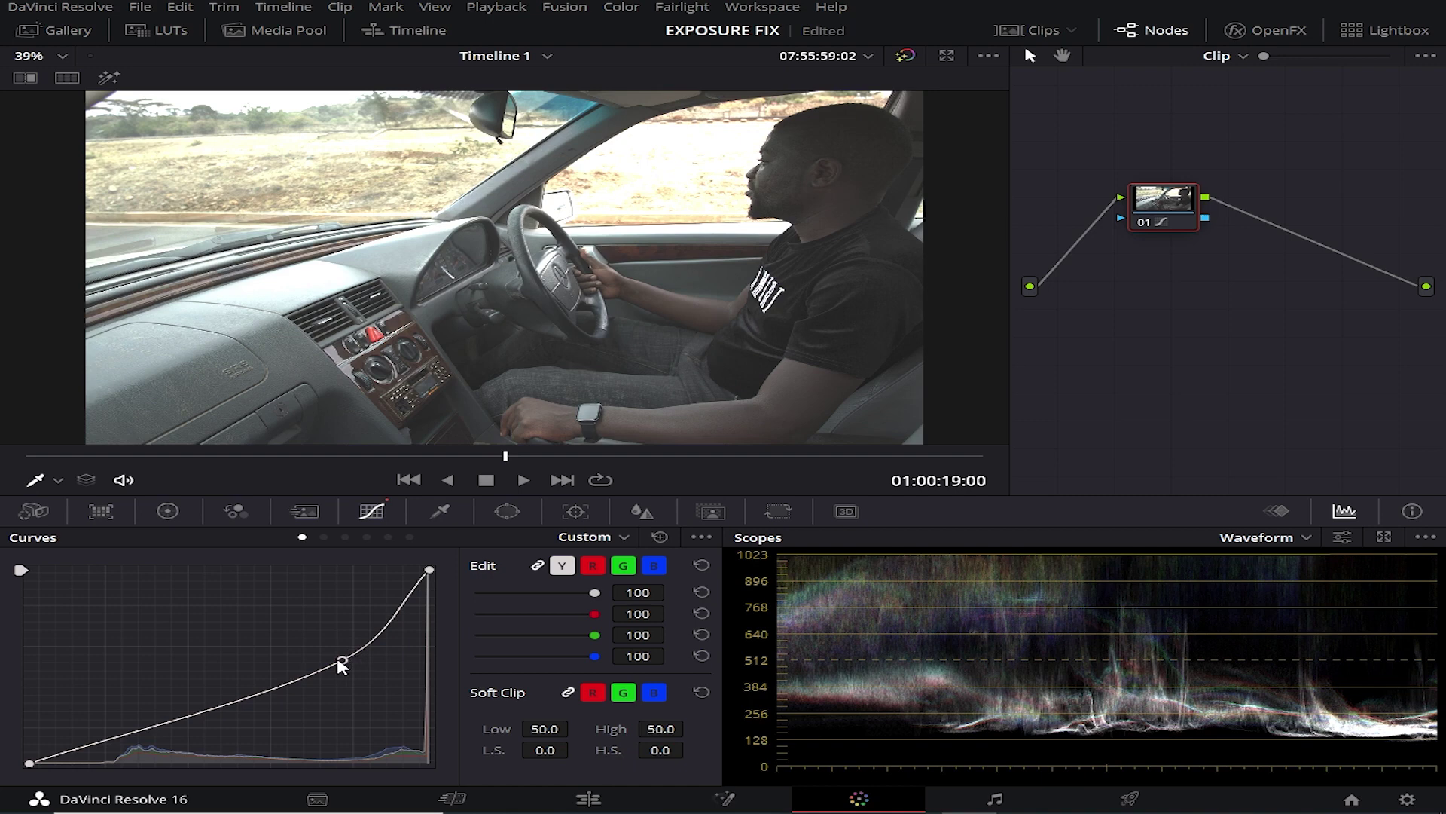
pyautogui.moveTo(348, 664); pyautogui.dragTo(350, 660)
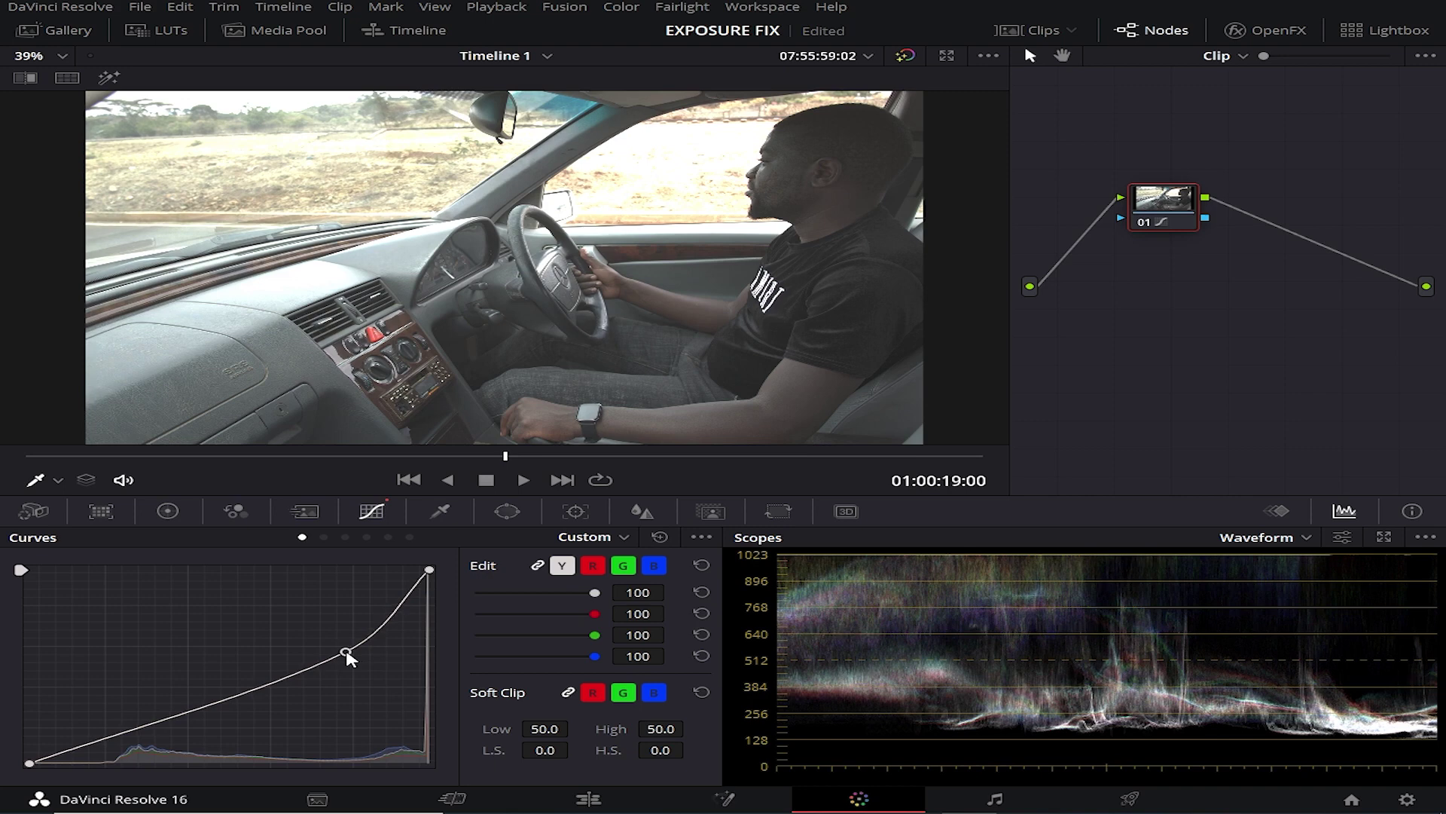
pyautogui.moveTo(346, 652); pyautogui.dragTo(348, 660)
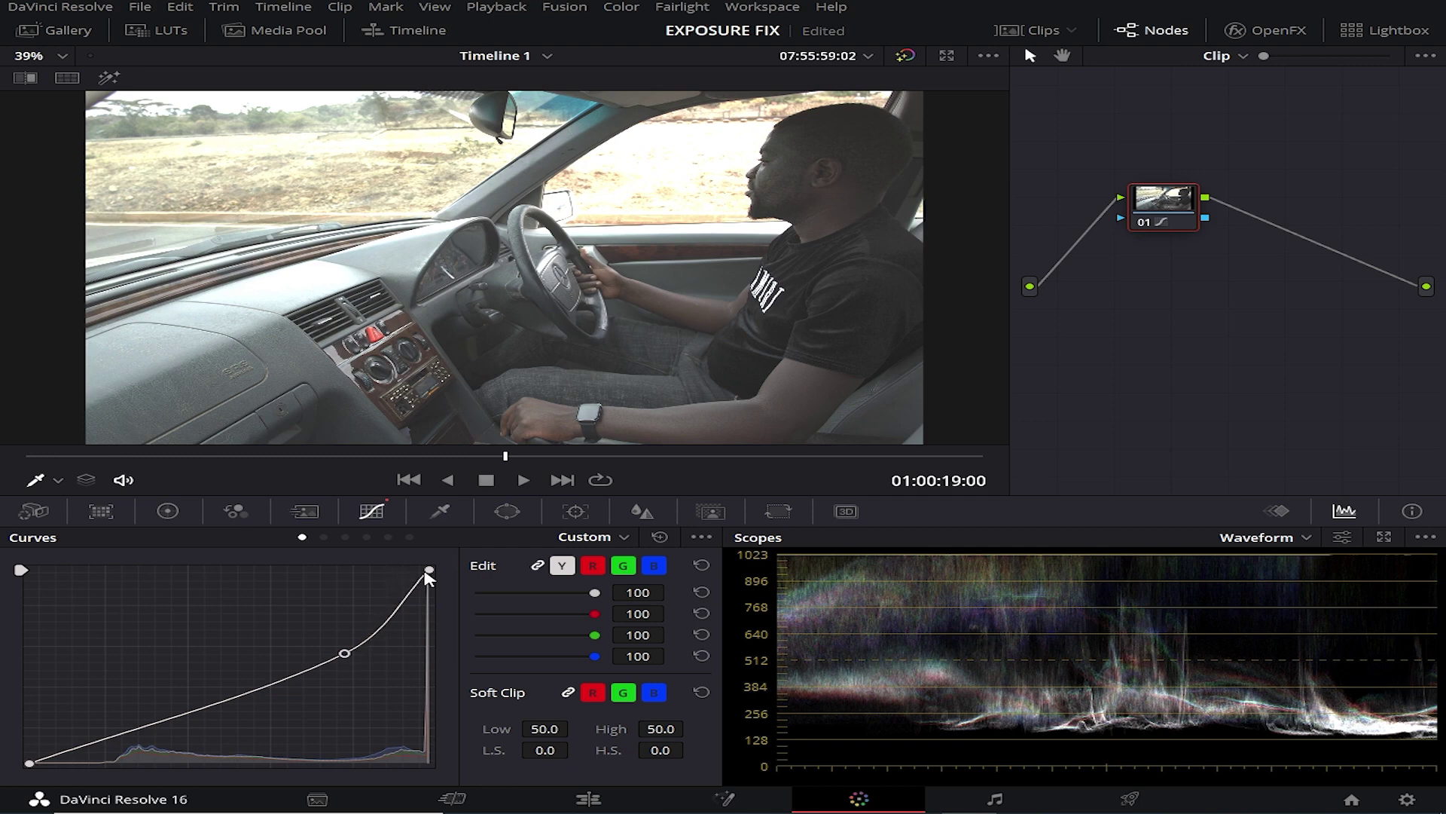
# Lower the curve's top-right endpoint to recover highlights, then drop the midtone point slightly more
pyautogui.moveTo(427, 572); pyautogui.dragTo(431, 615)
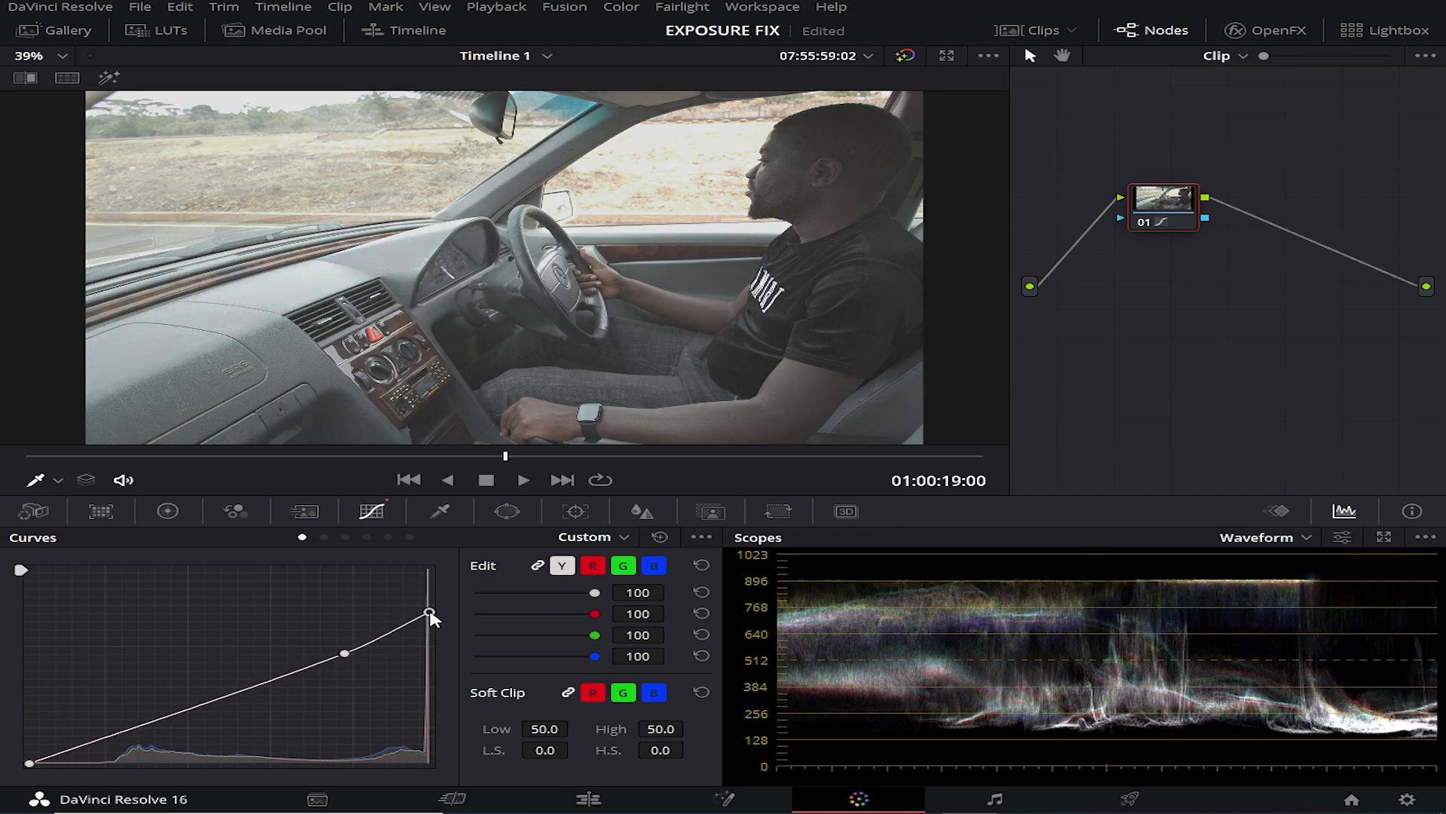
pyautogui.moveTo(431, 614)
pyautogui.mouseDown()
pyautogui.moveTo(438, 592)
pyautogui.moveTo(436, 610)
pyautogui.mouseUp()
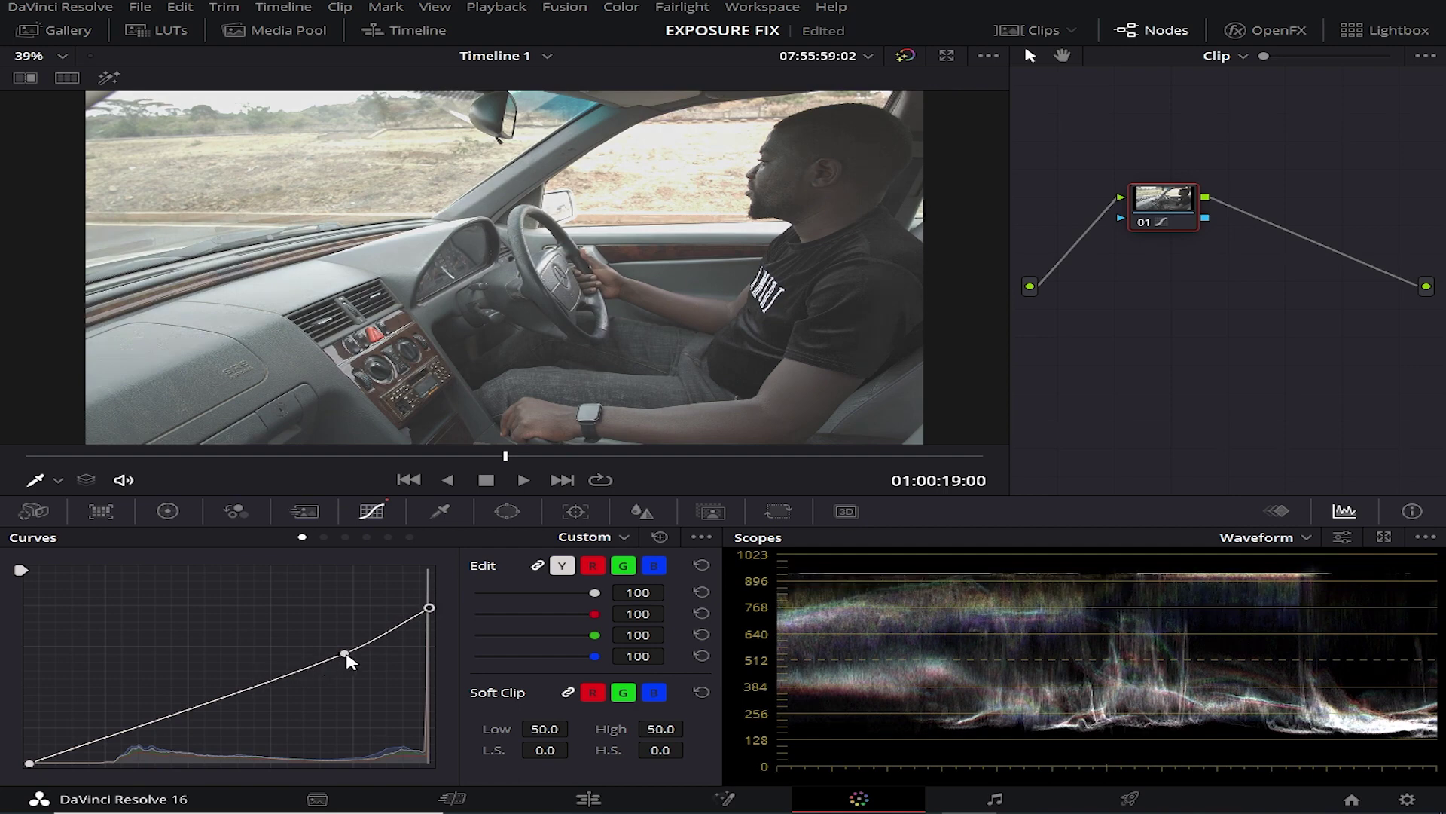
pyautogui.moveTo(348, 661); pyautogui.dragTo(349, 663)
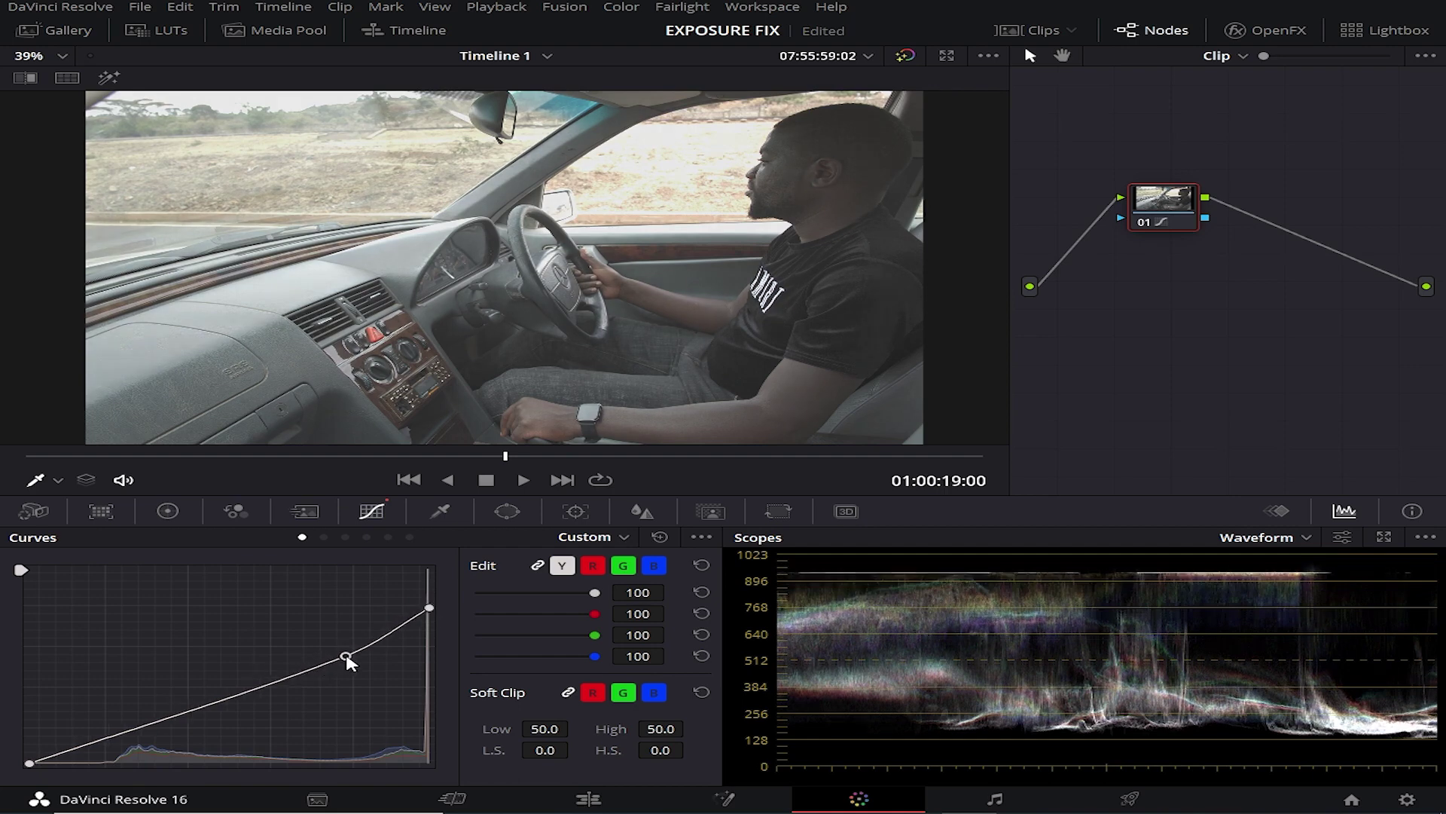
pyautogui.moveTo(349, 663); pyautogui.dragTo(351, 669)
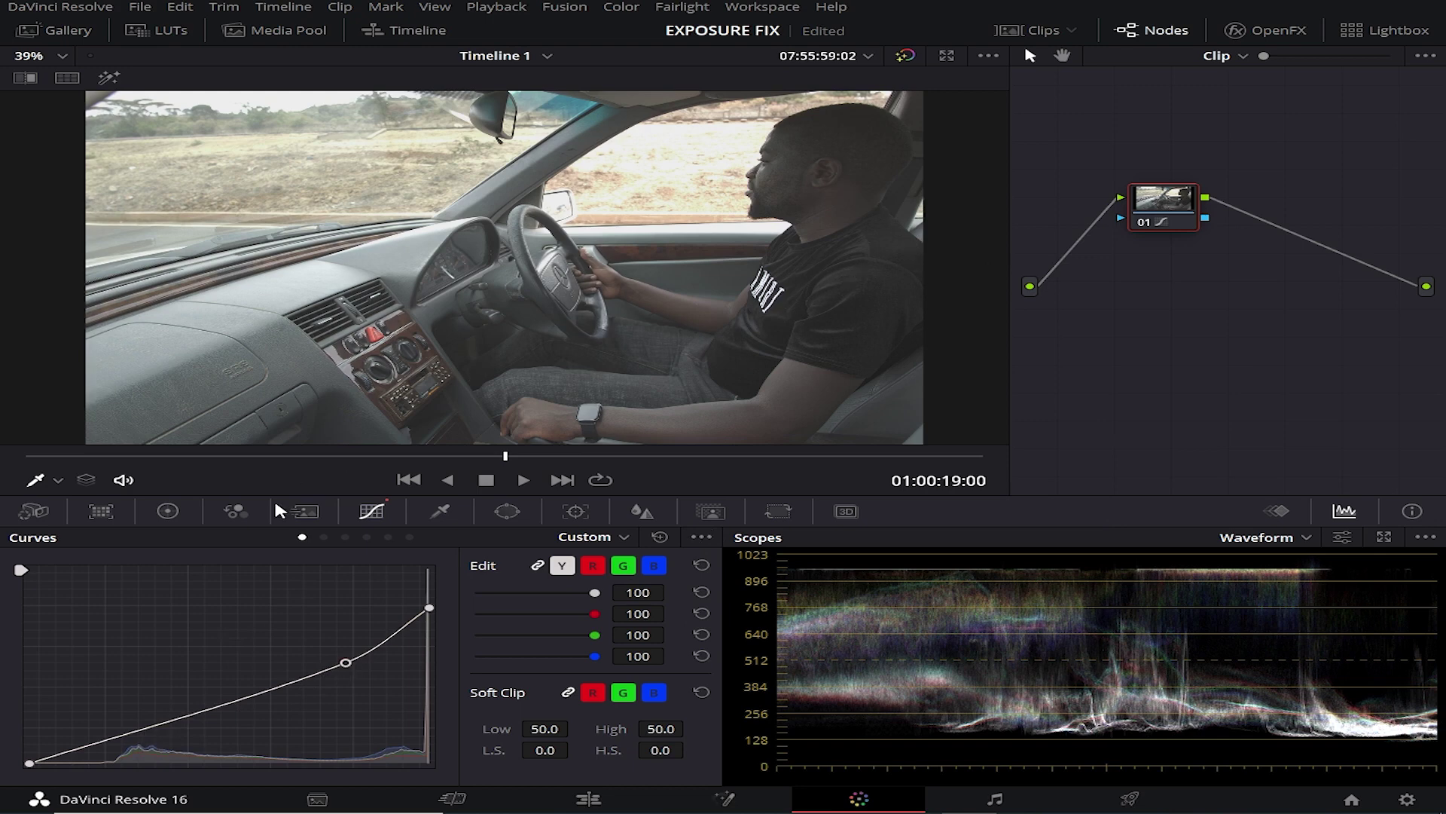
# Add a shadow control point near the bottom of the luma curve and slide it right
pyautogui.click(85, 748)
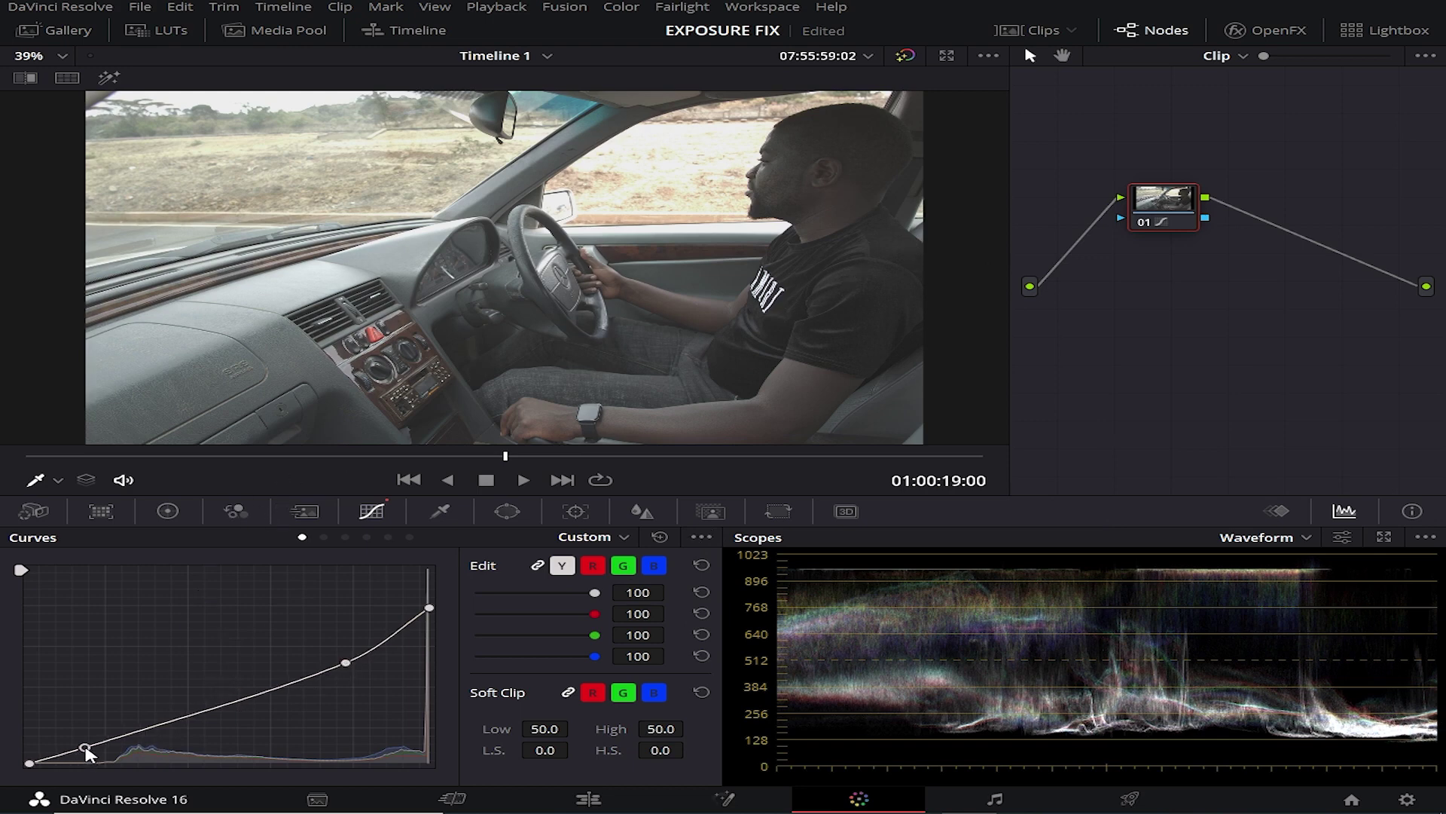
pyautogui.moveTo(86, 749); pyautogui.dragTo(91, 750)
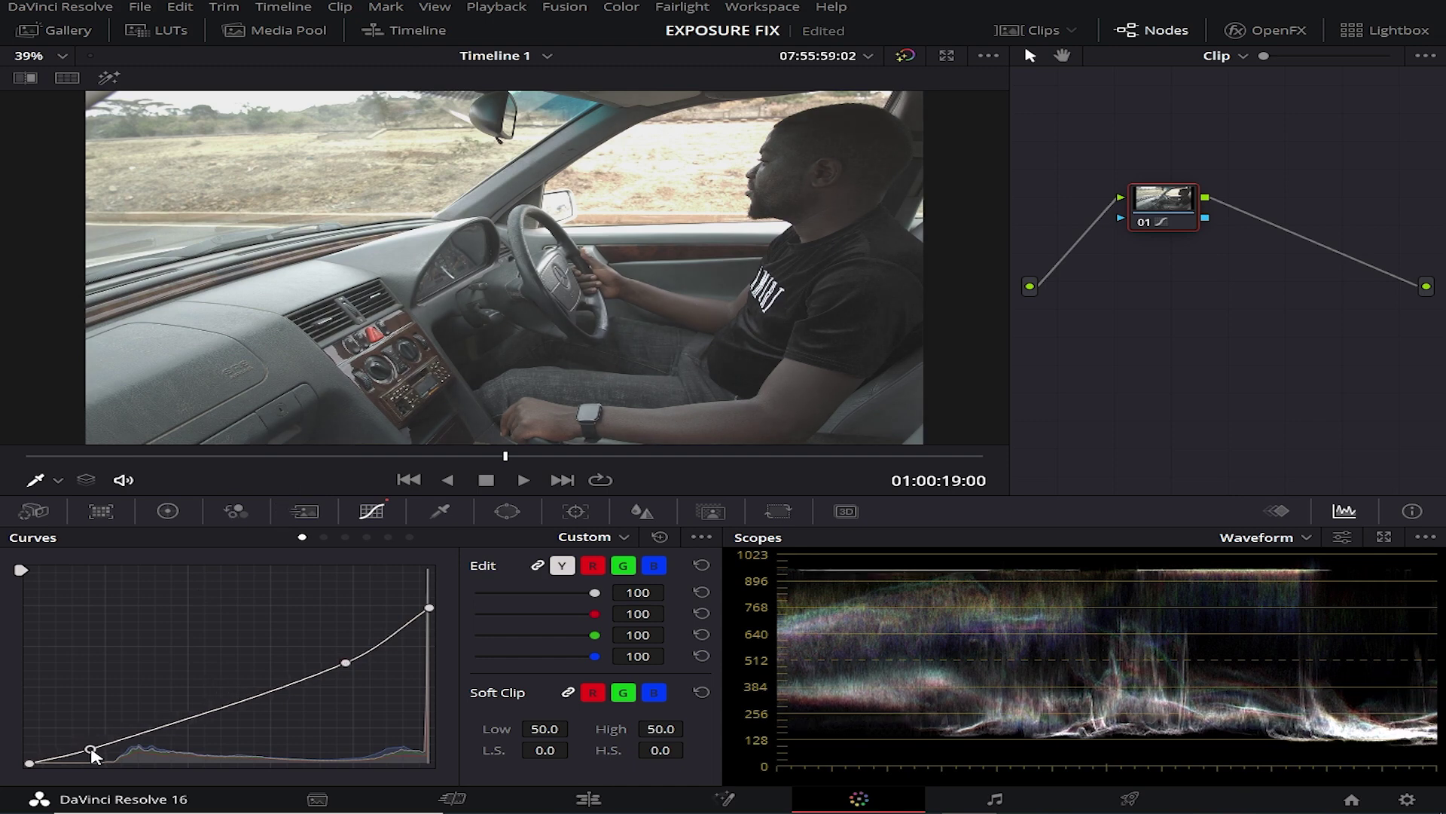
pyautogui.moveTo(91, 749); pyautogui.dragTo(95, 752)
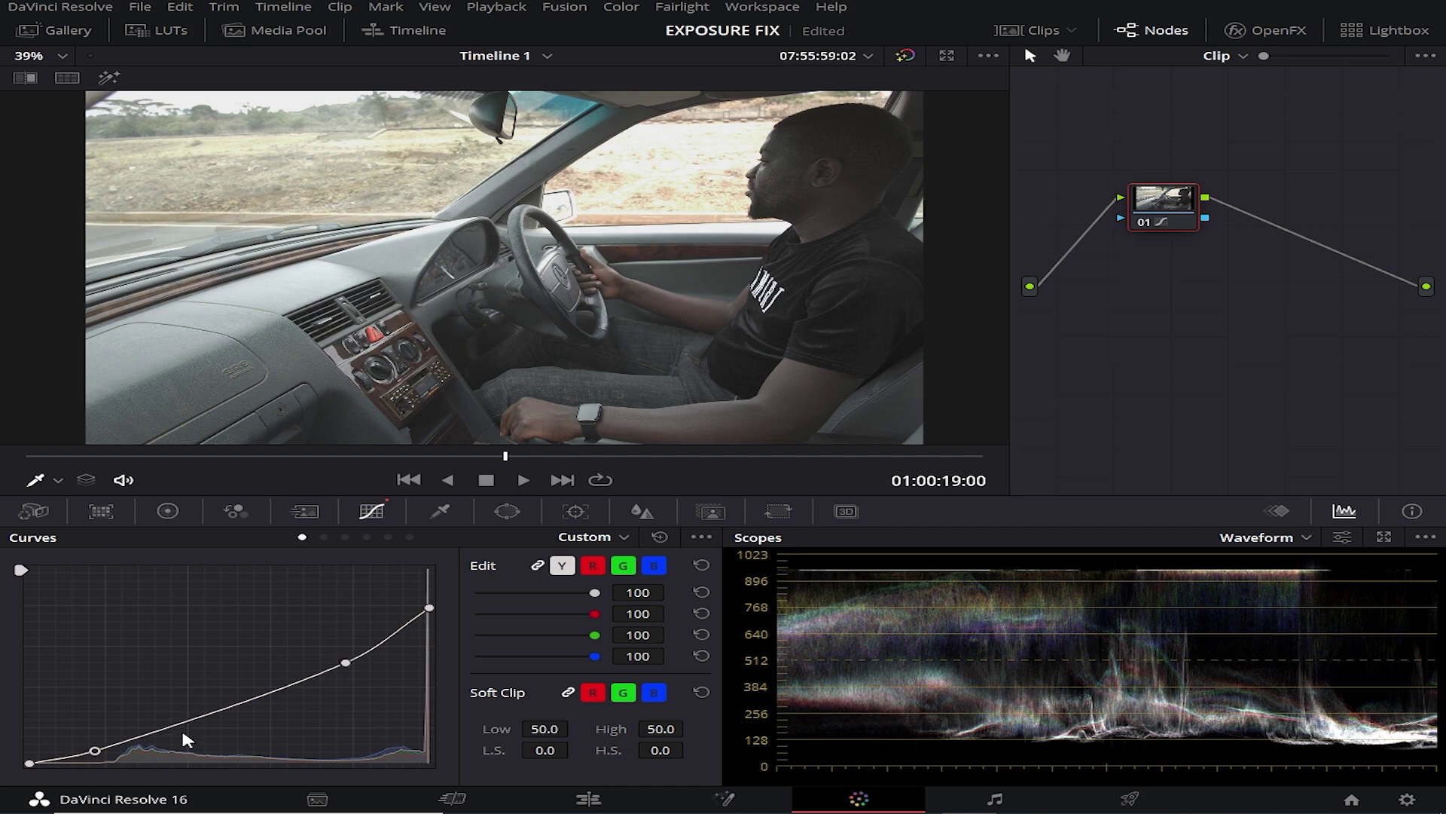
# Add a second low point, fine-tune both shadow points, and disable the node to compare
pyautogui.click(148, 733)
pyautogui.moveTo(149, 735); pyautogui.dragTo(150, 732)
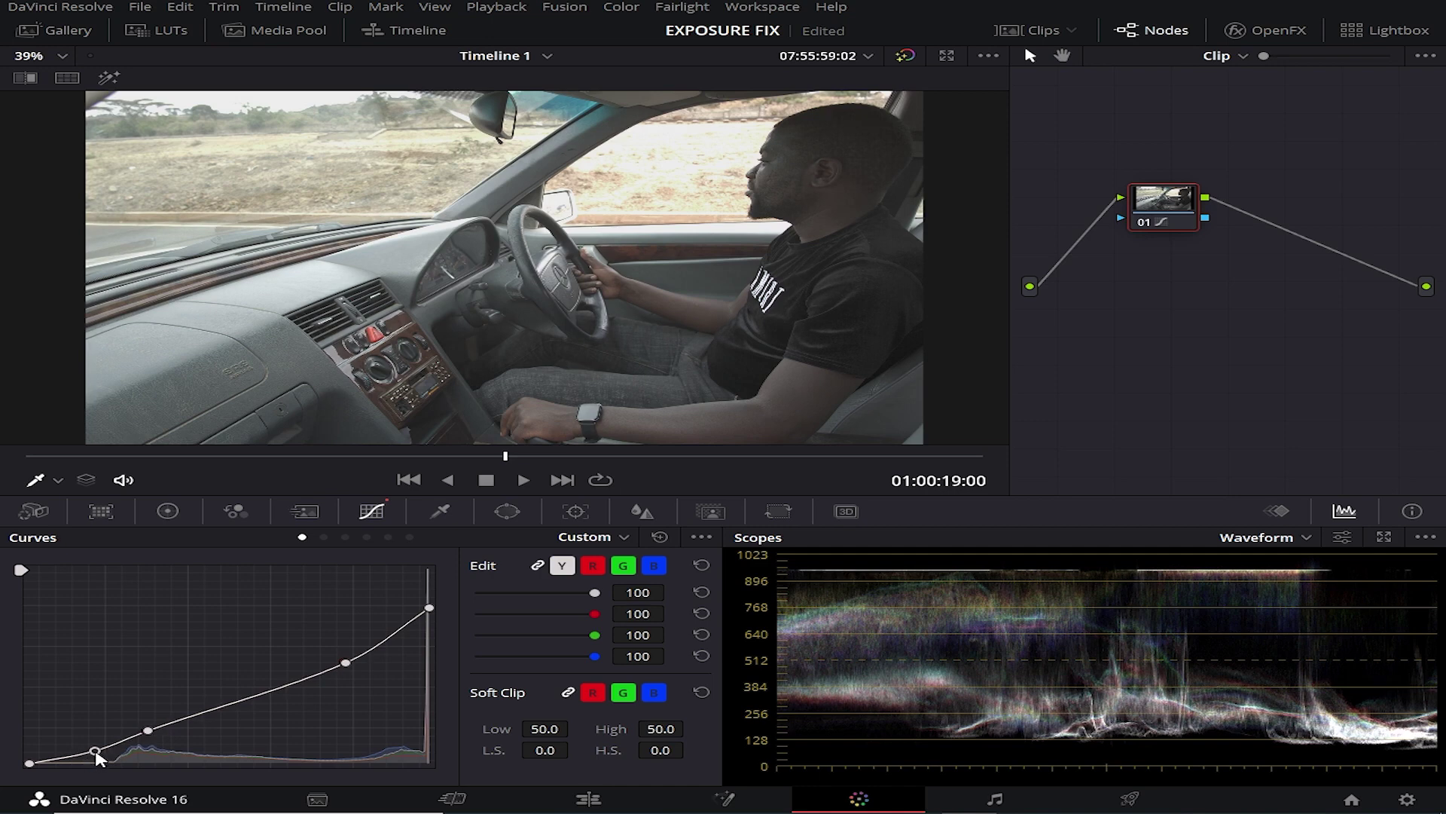
pyautogui.moveTo(96, 757); pyautogui.dragTo(96, 758)
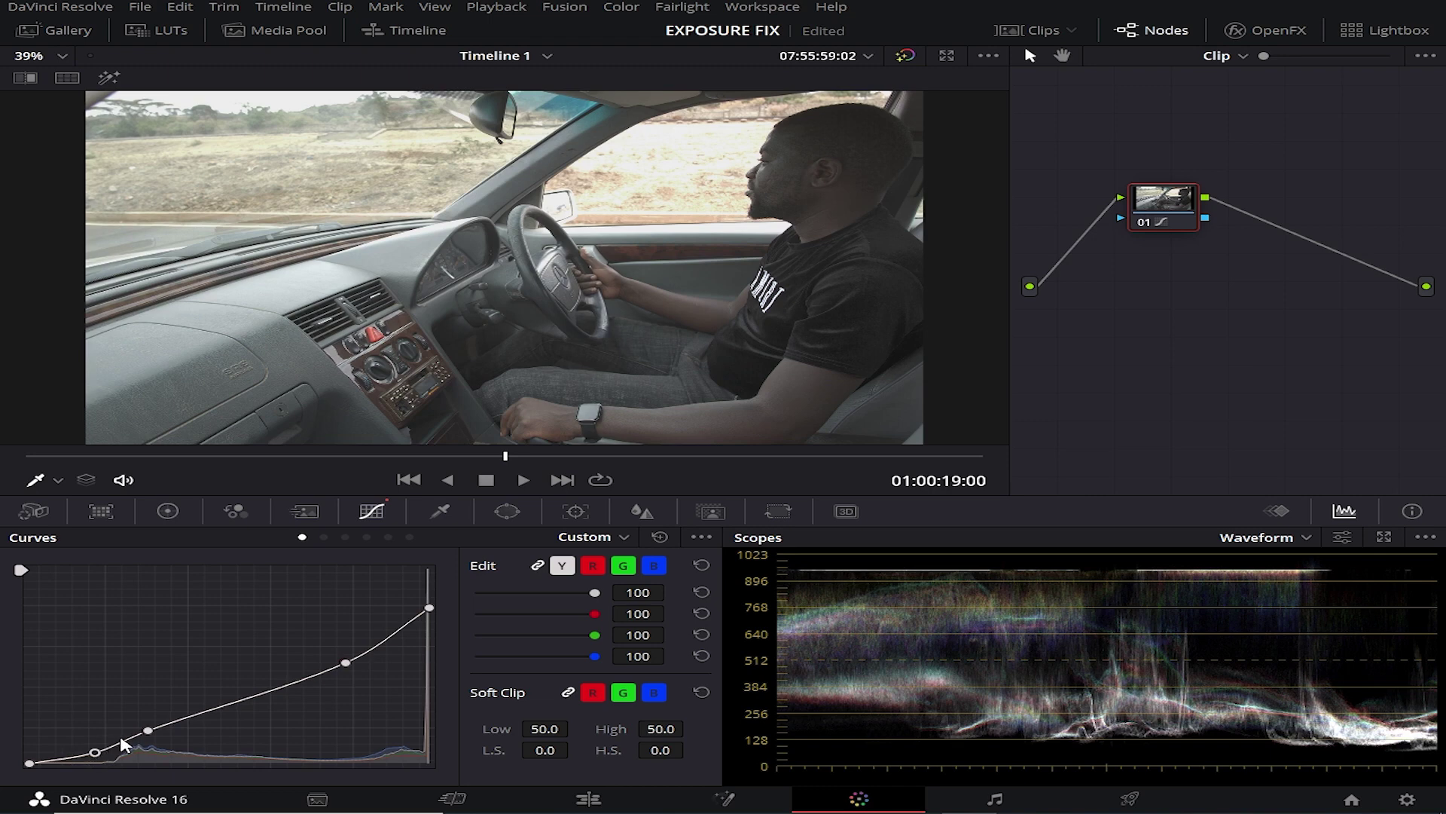
pyautogui.moveTo(150, 736); pyautogui.dragTo(142, 738)
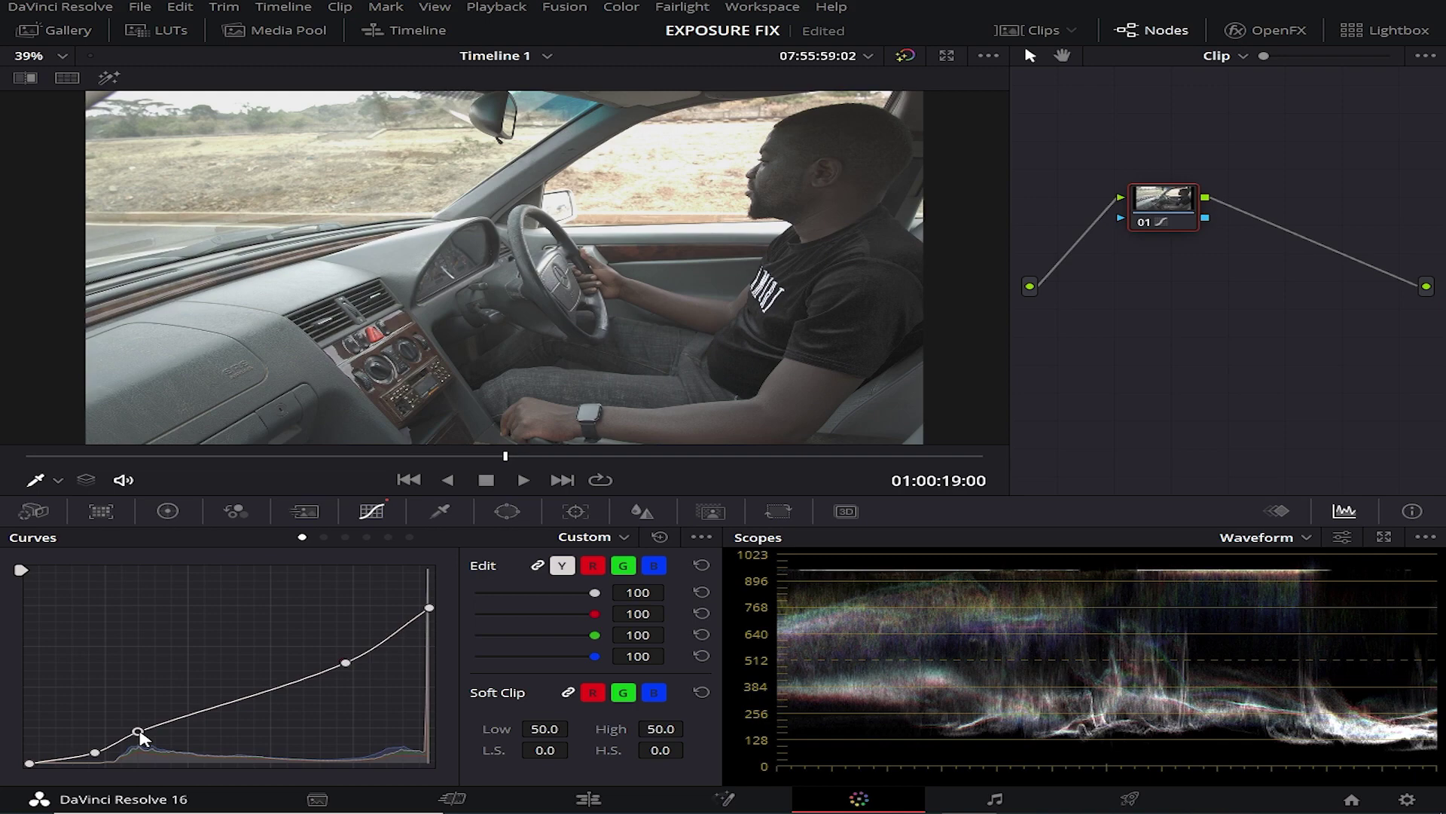
pyautogui.click(1143, 225)
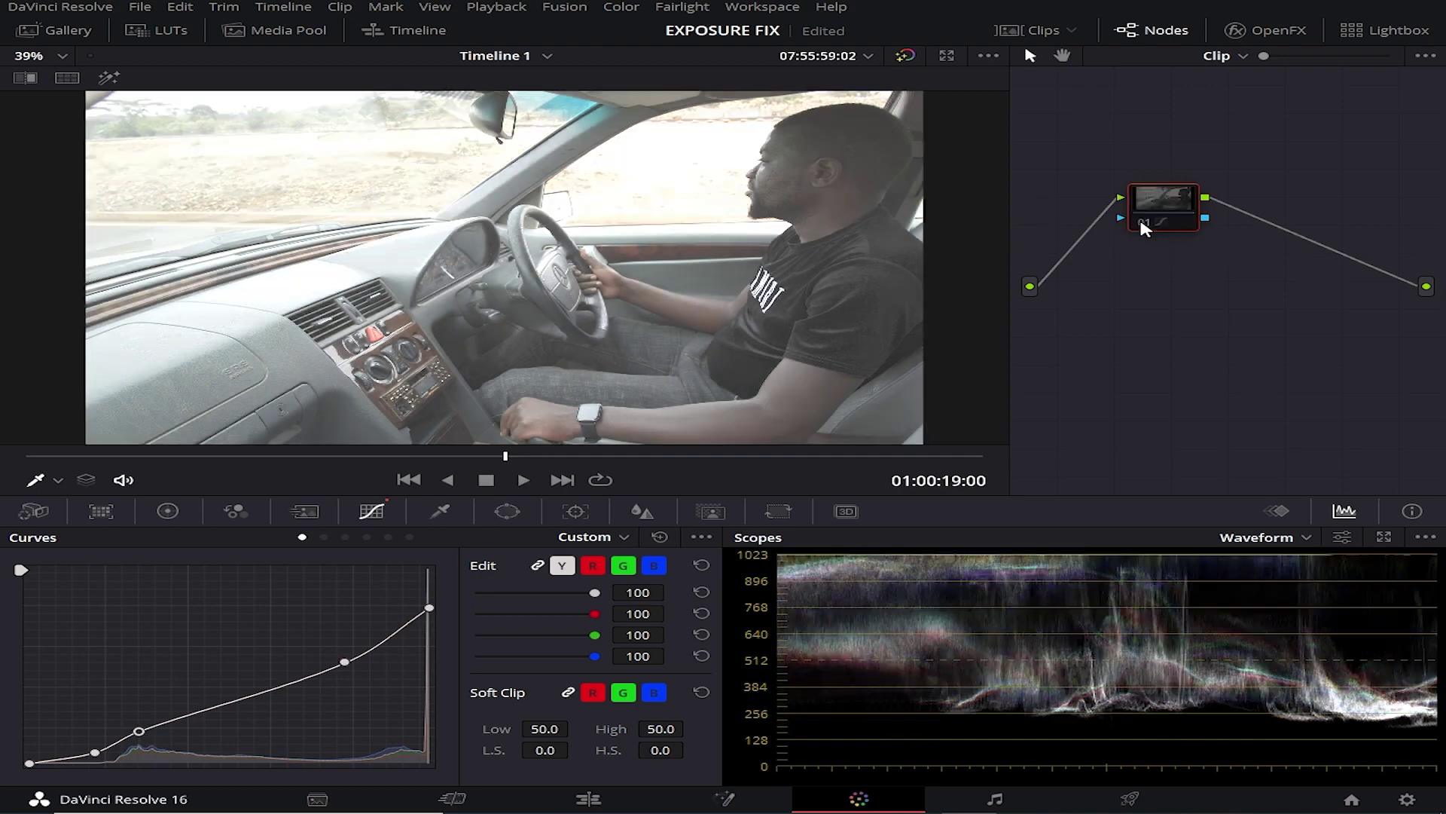
pyautogui.click(1143, 225)
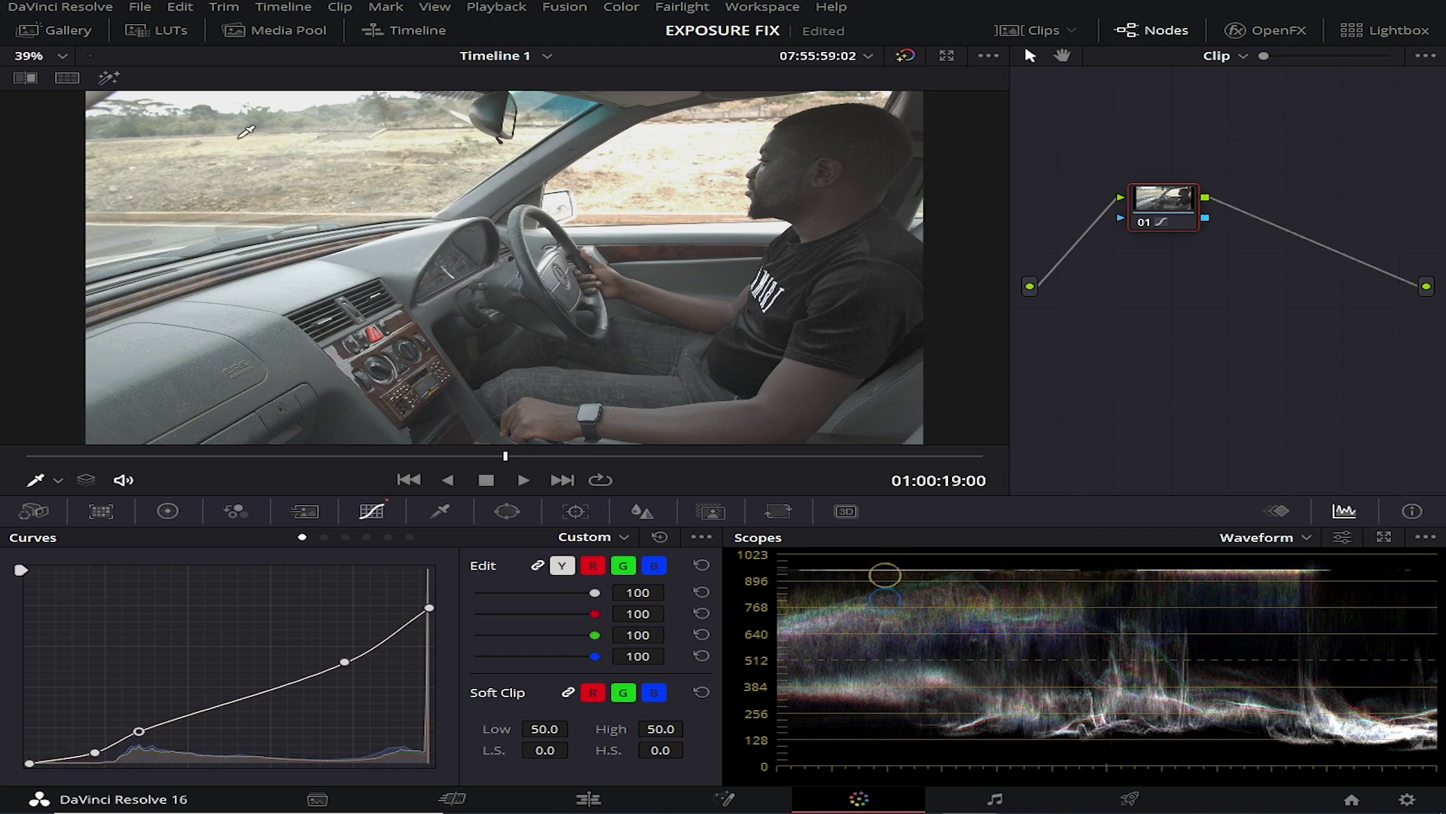
pyautogui.click(906, 57)
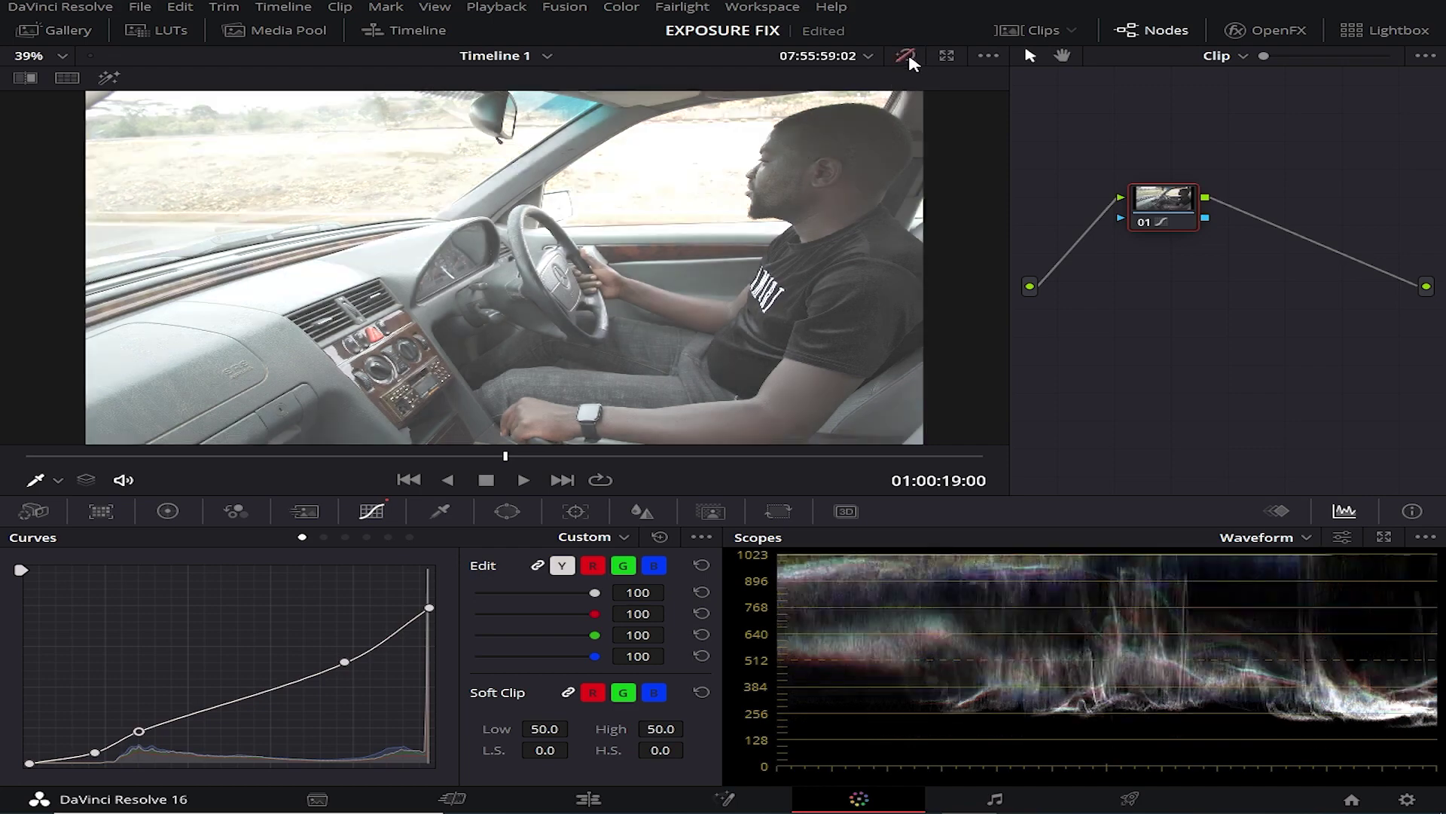
pyautogui.click(907, 58)
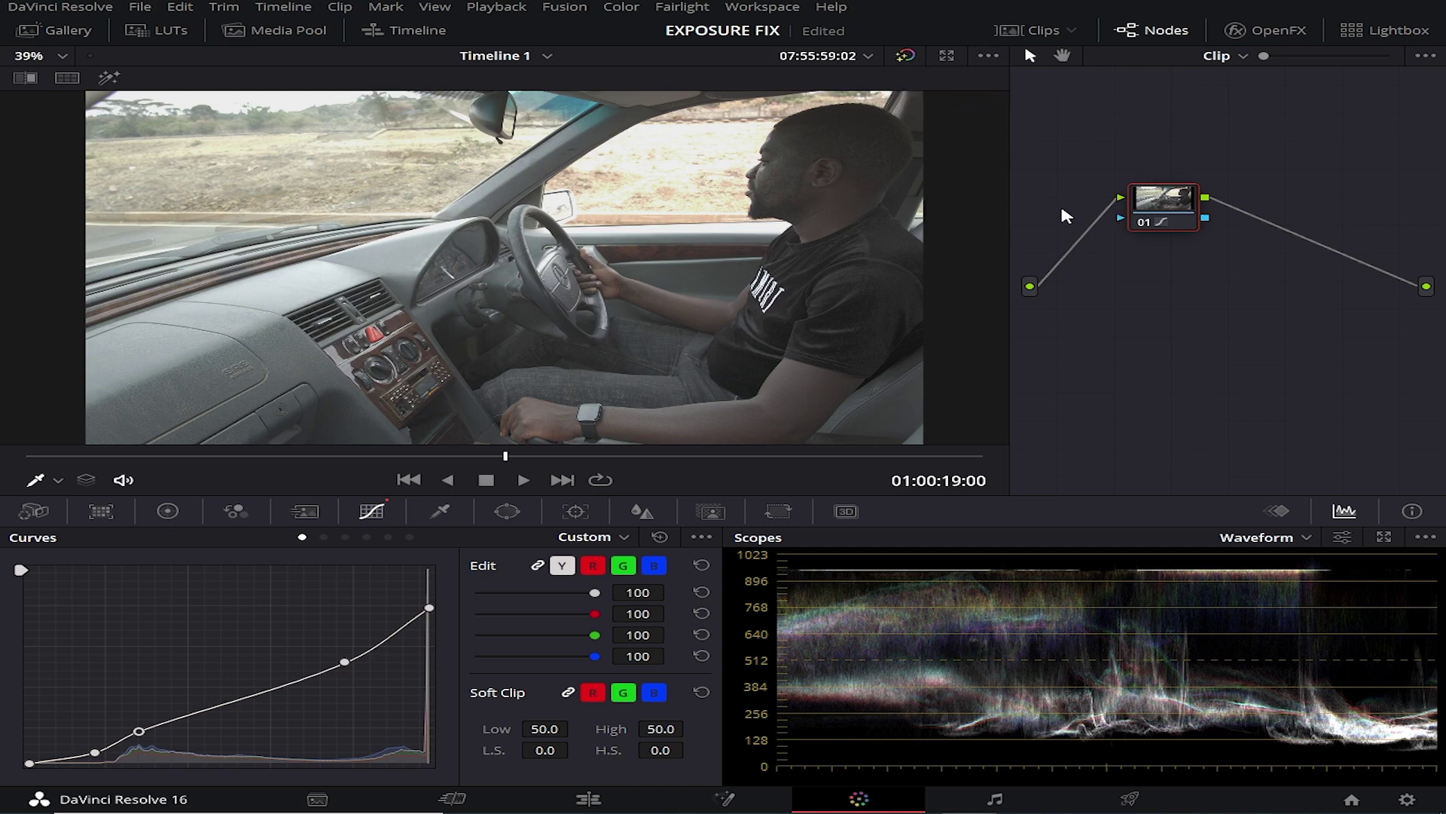
pyautogui.moveTo(1179, 219); pyautogui.dragTo(1131, 149)
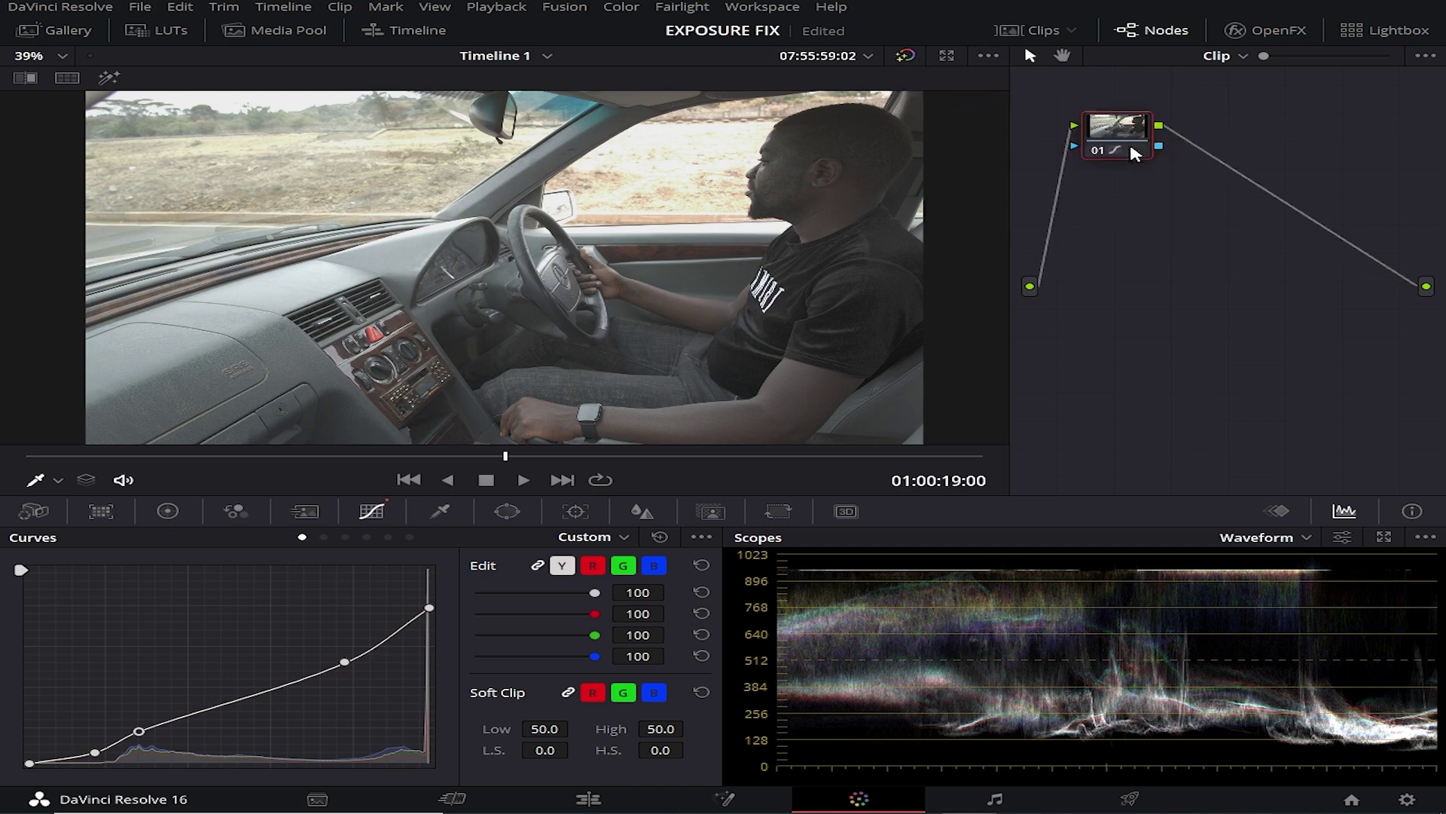
# Add serial node 02 with Alt+S, grab a still of the curves grade, and select the car clip
pyautogui.hotkey('alt', 's')
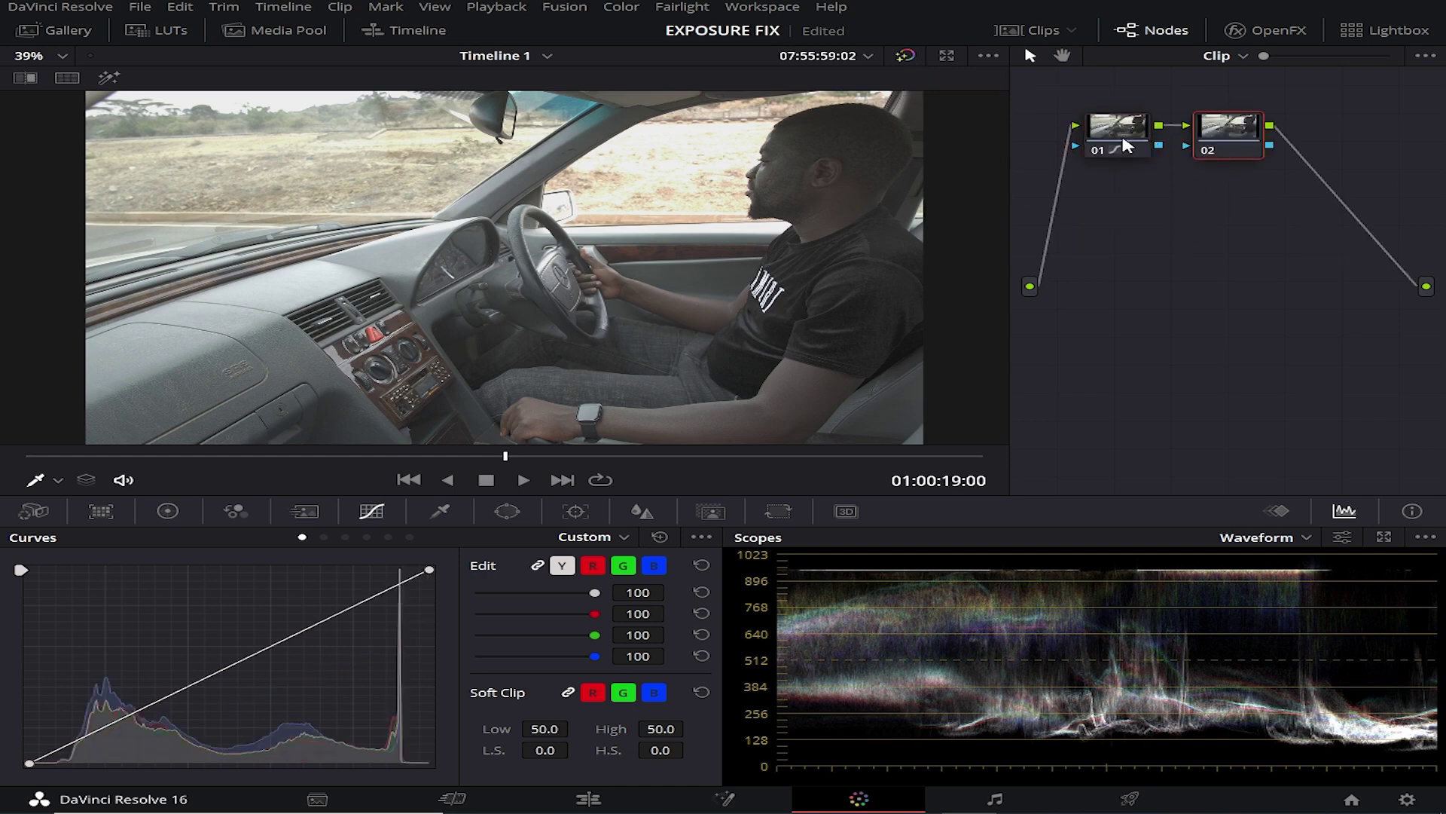
pyautogui.click(1124, 131)
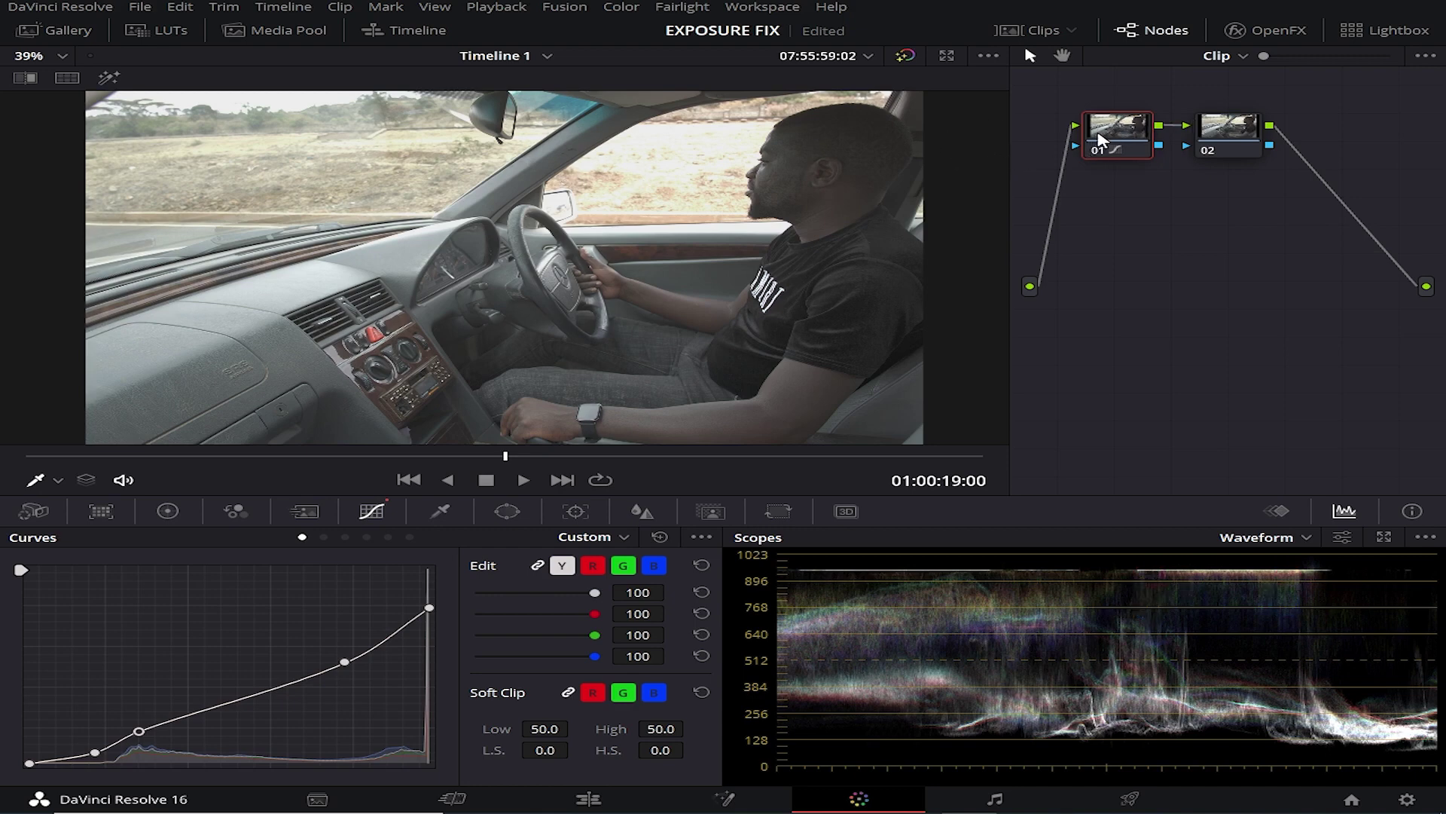
pyautogui.rightClick(395, 152)
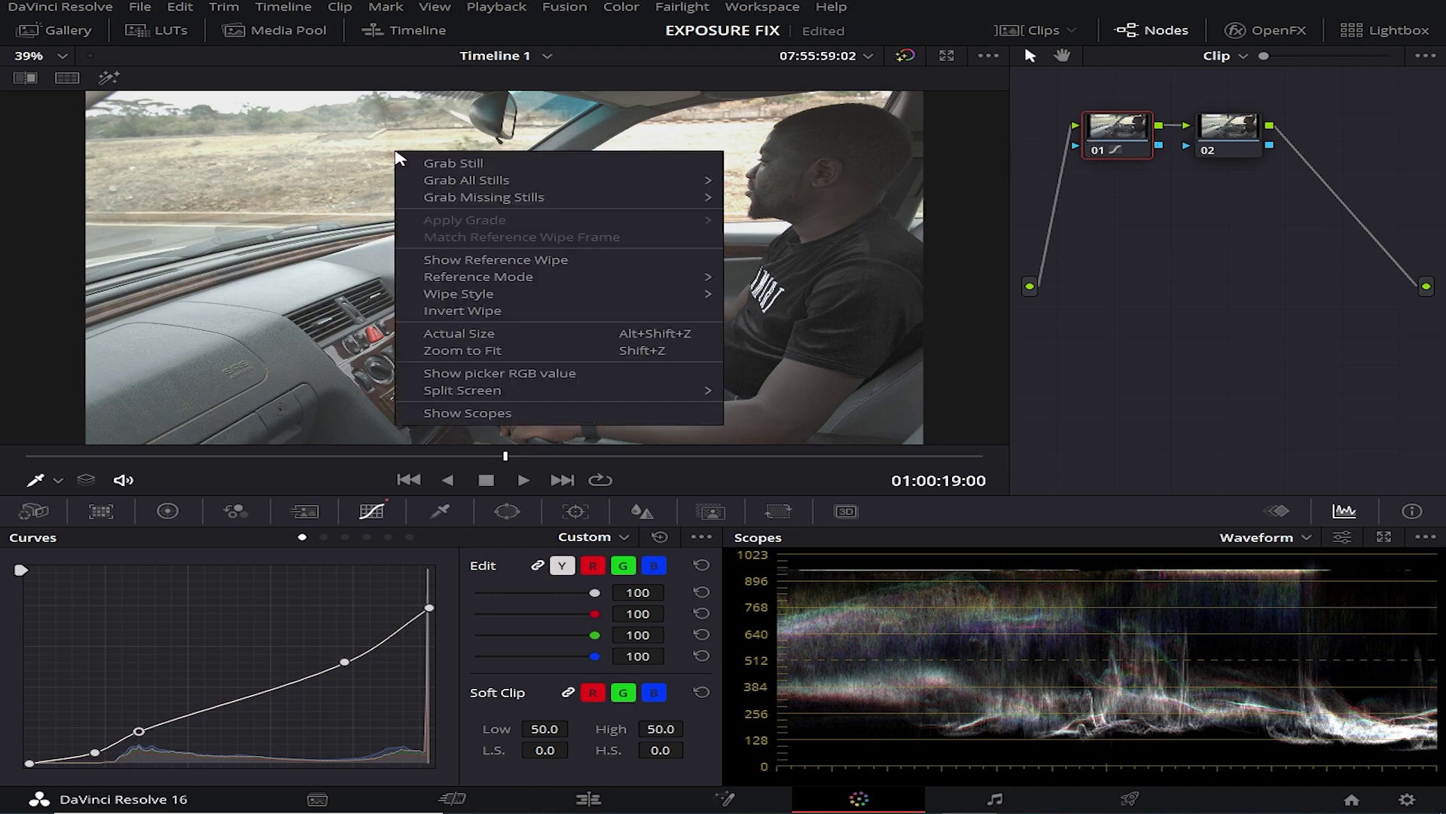
pyautogui.click(471, 164)
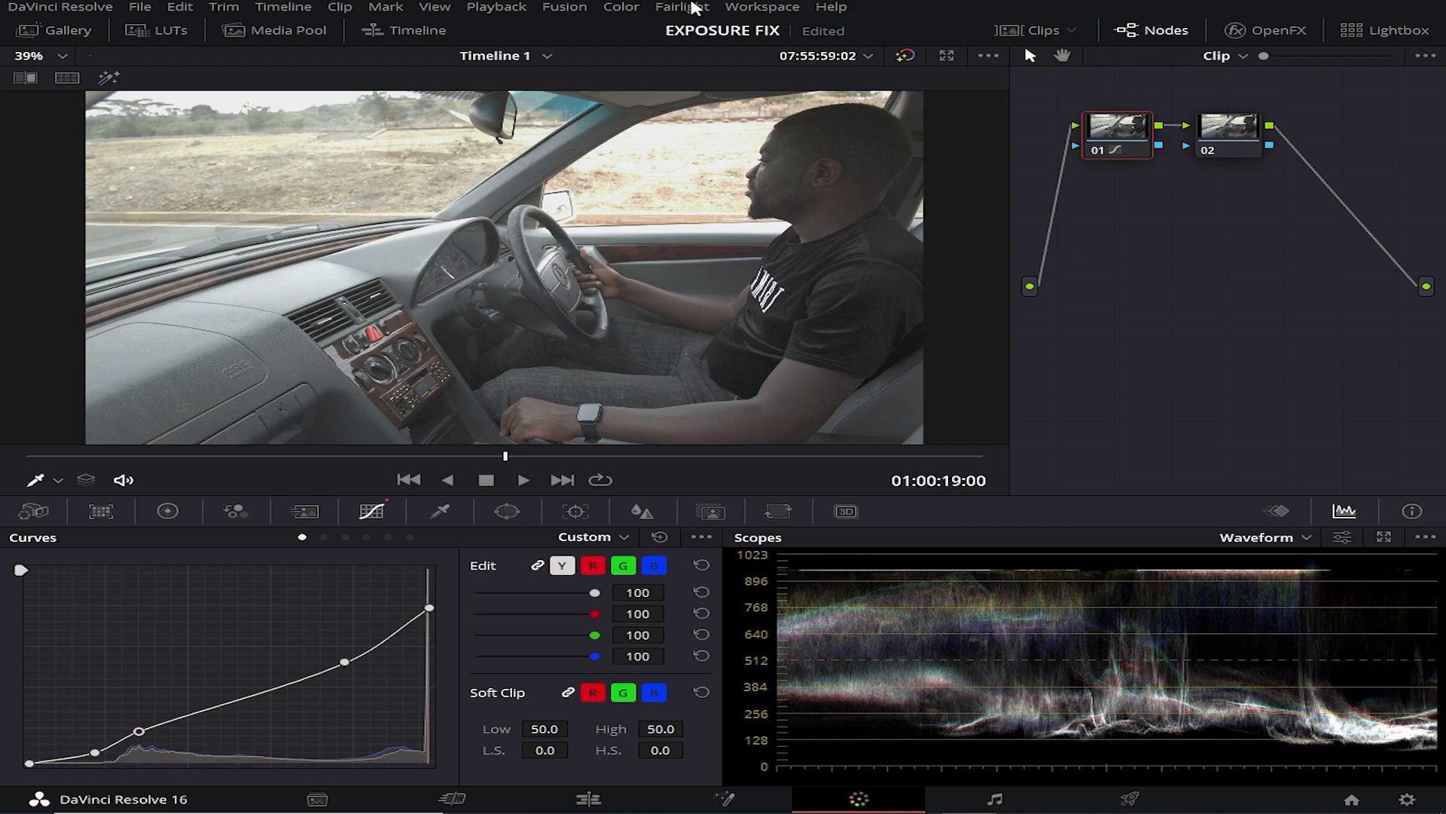
pyautogui.click(1032, 28)
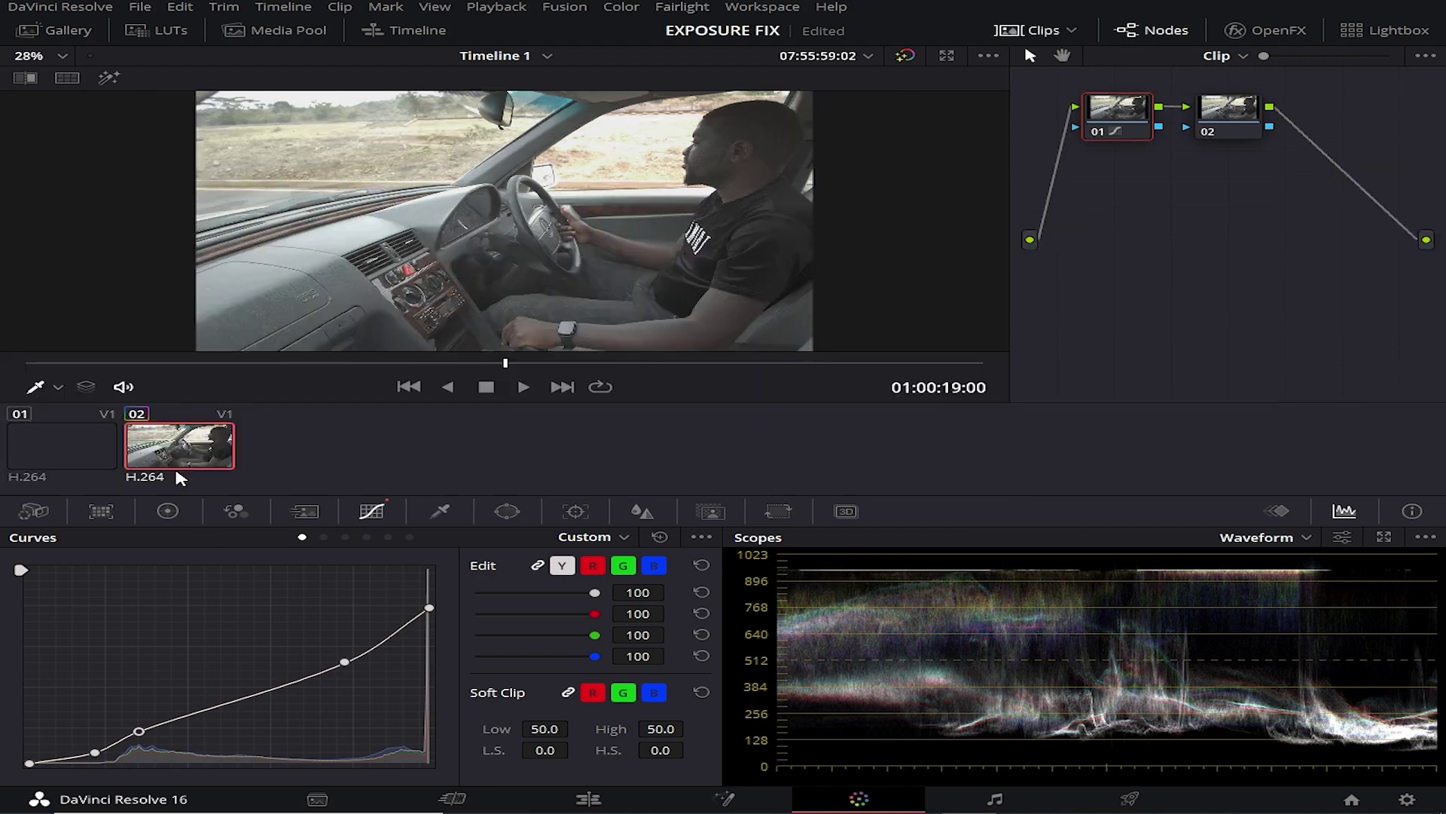
pyautogui.press('Up')
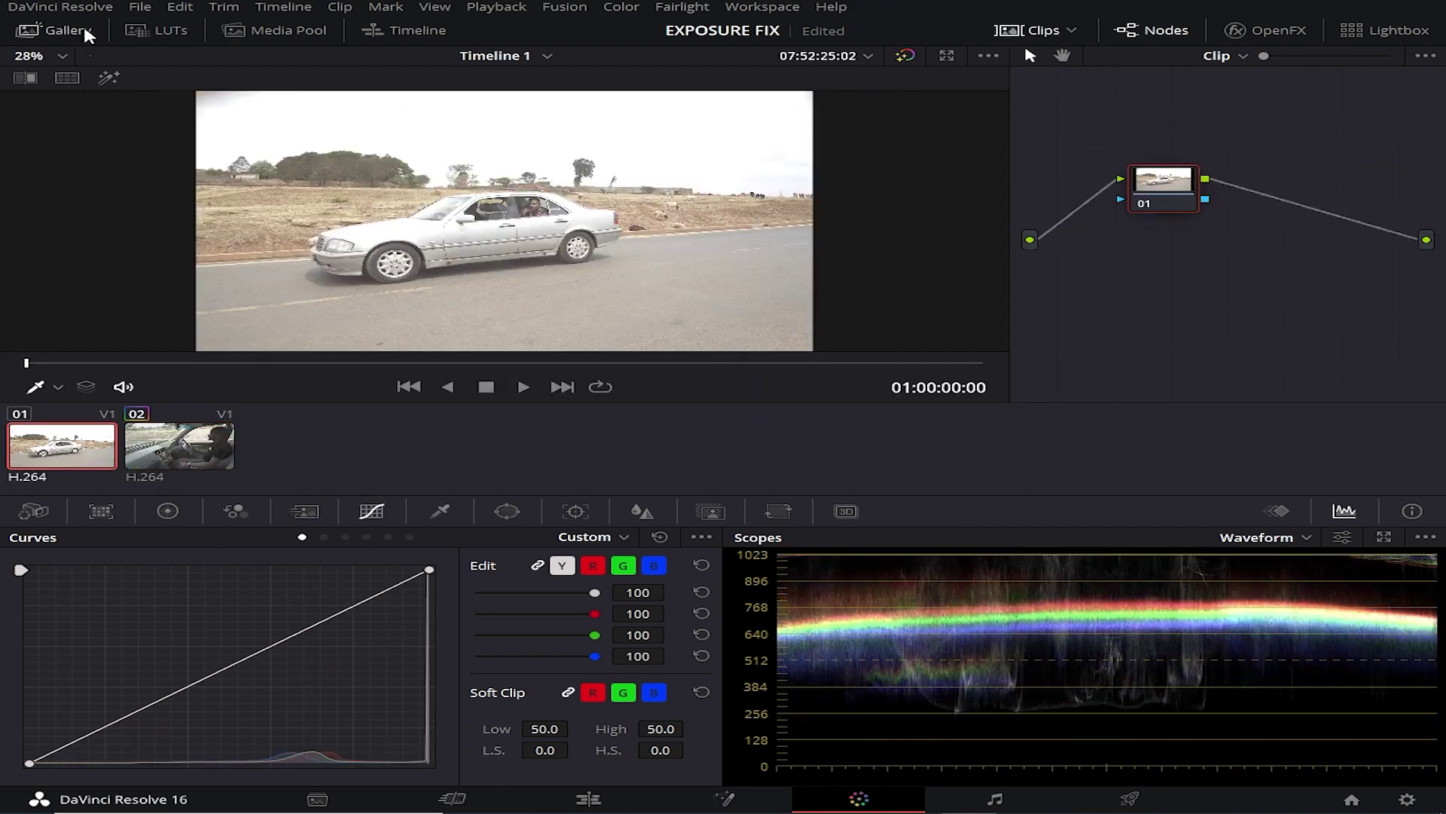
# Apply the 1.2.1 still's curves grade from the Gallery to exterior car clip 01
pyautogui.click(1031, 30)
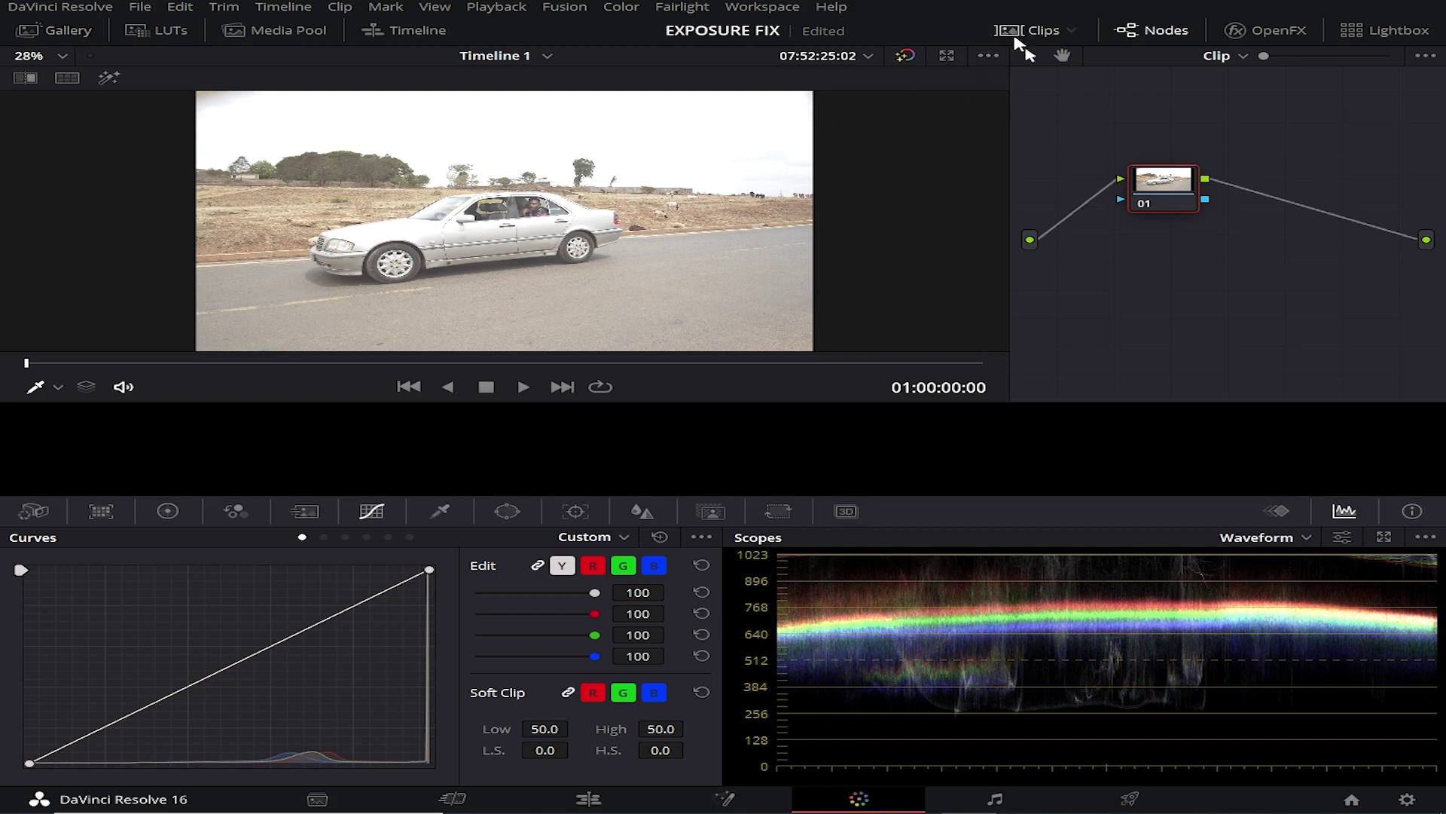
pyautogui.scroll(4, 495, 247)
pyautogui.scroll(-4, 495, 247)
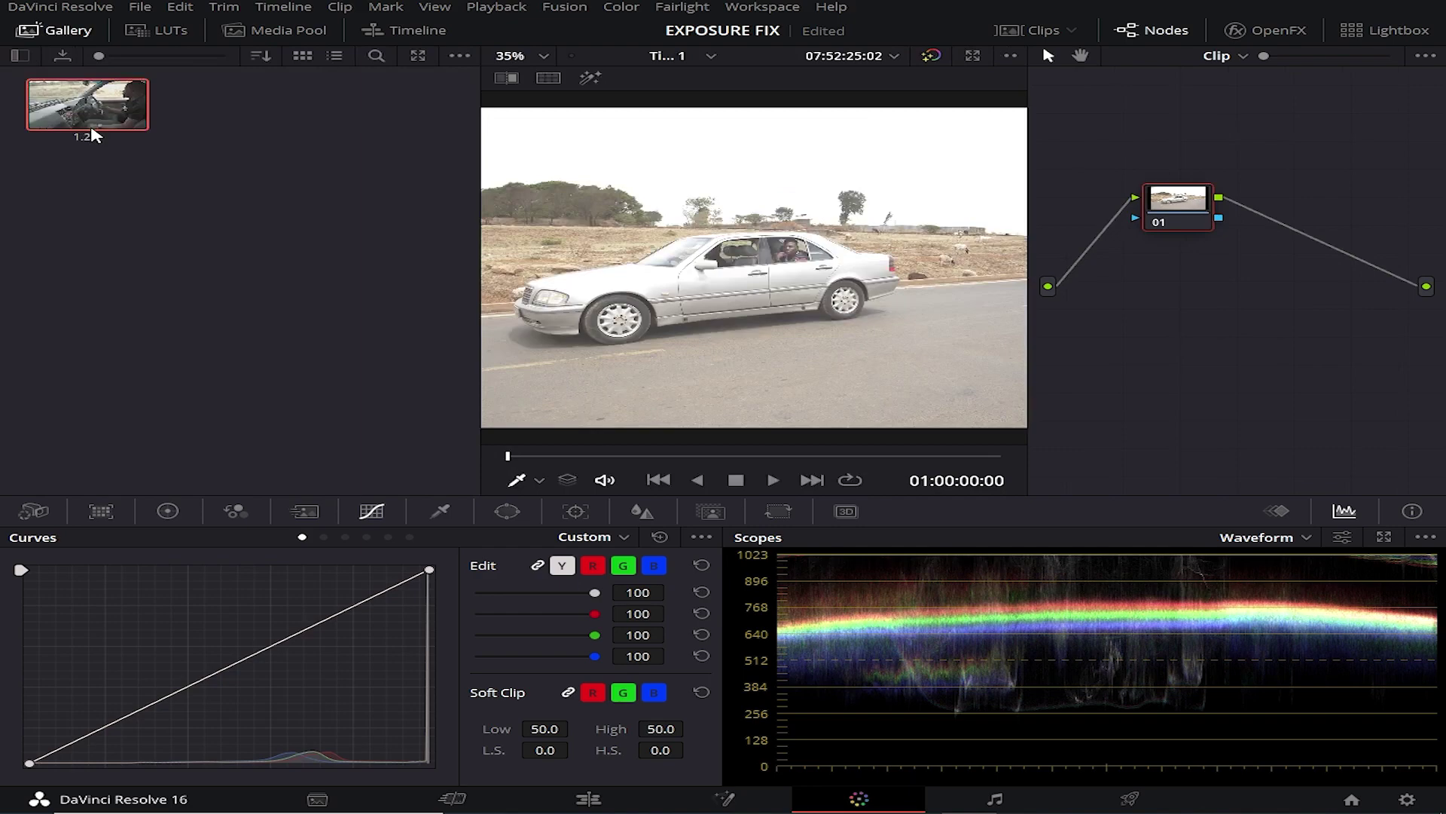
pyautogui.middleClick(91, 130)
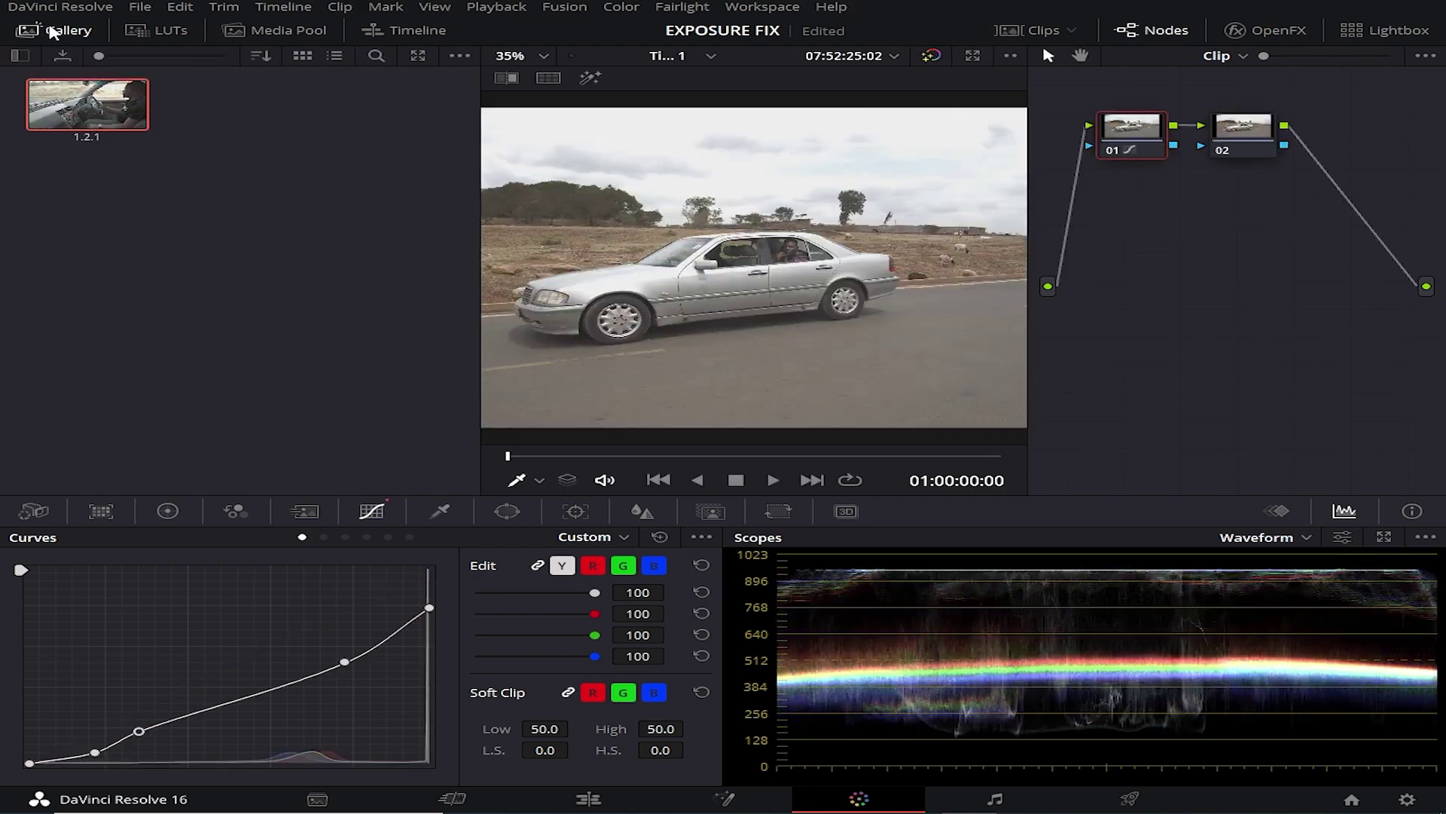
# Close the stills gallery
pyautogui.click(51, 32)
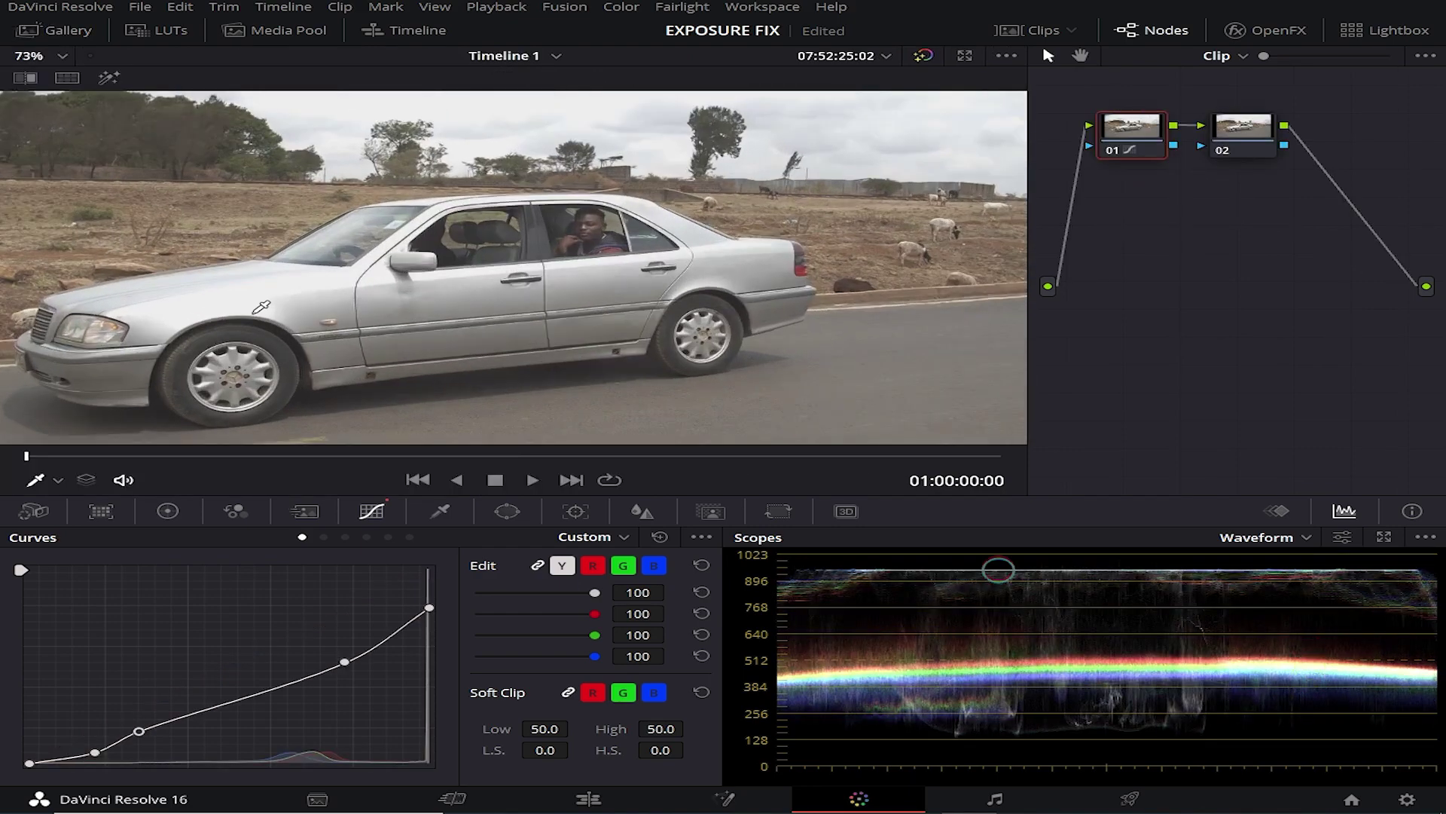
pyautogui.scroll(-3, 495, 245)
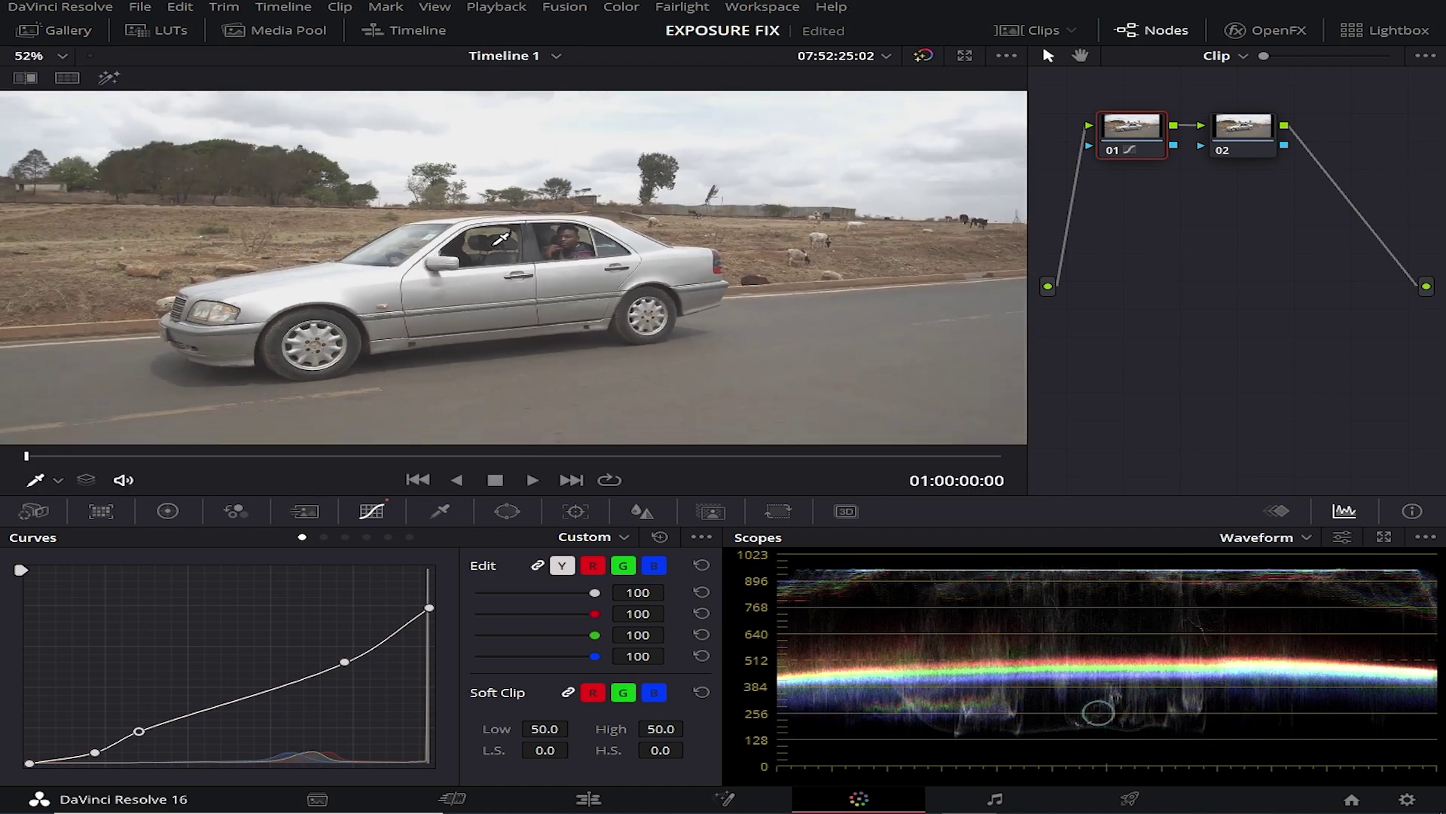
pyautogui.scroll(-1, 498, 243)
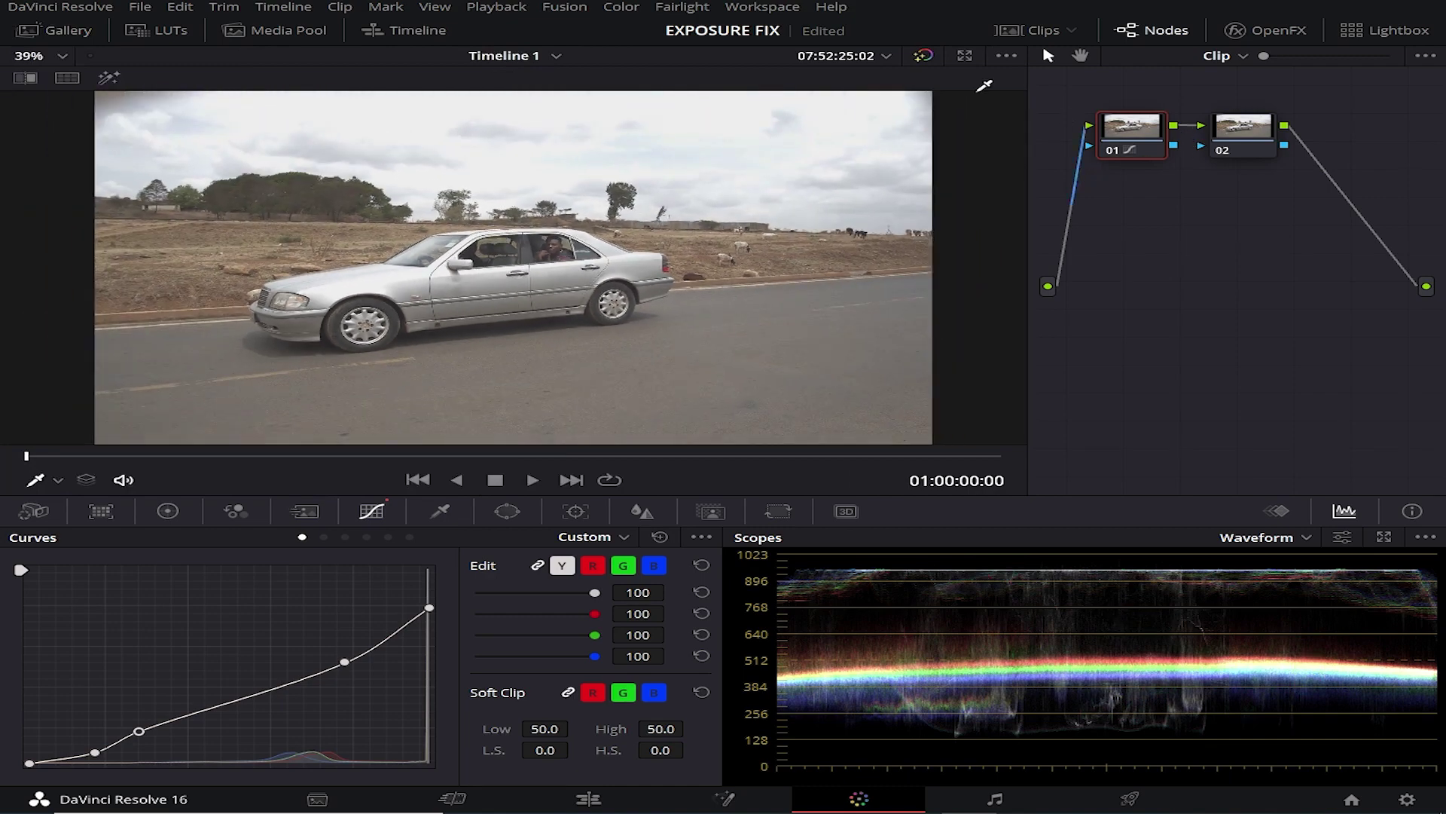
# Toggle bypass of all grades repeatedly to compare the car clip, ending with the grade enabled
pyautogui.click(924, 56)
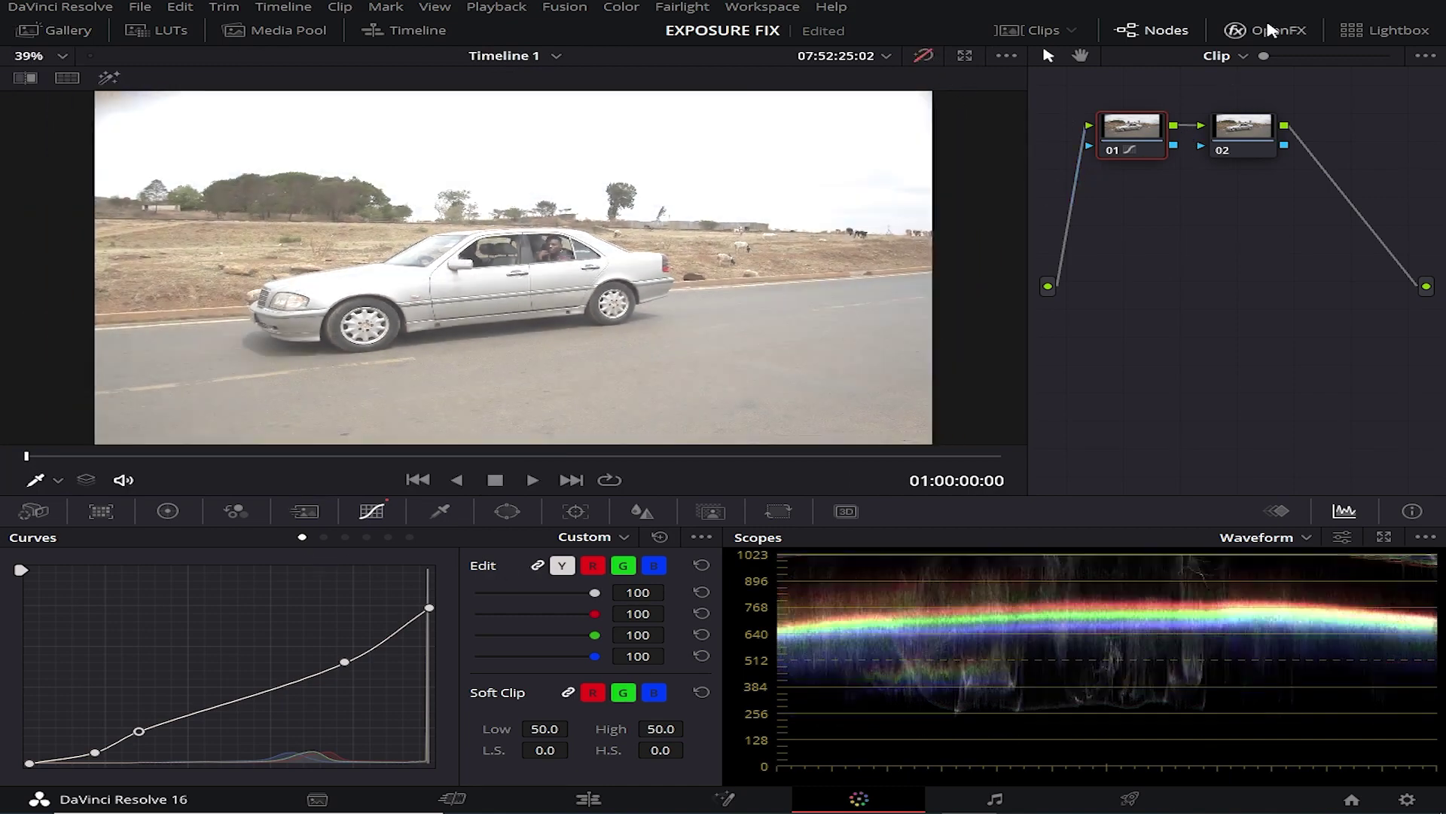
pyautogui.click(922, 57)
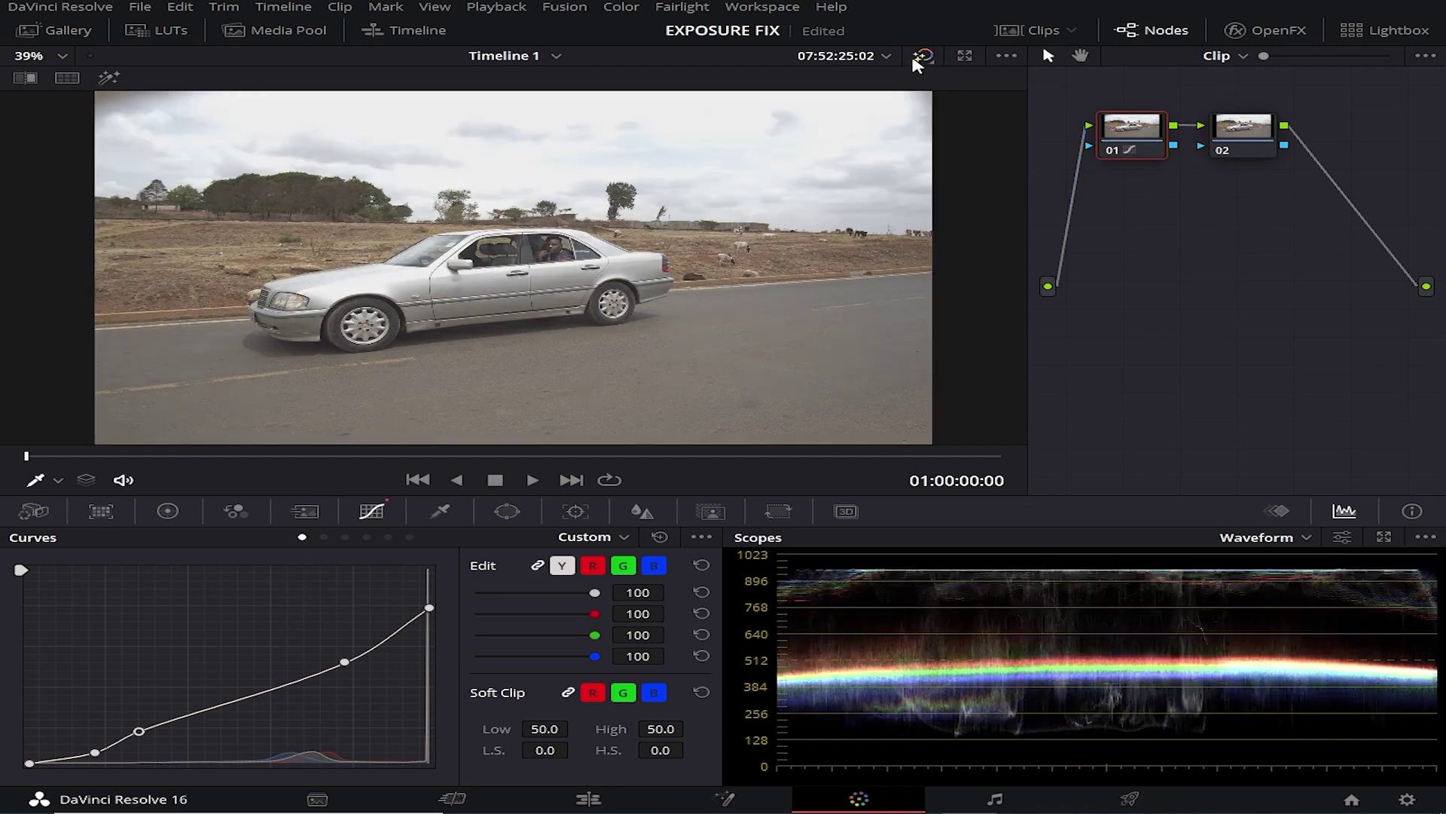
pyautogui.click(920, 57)
pyautogui.click(920, 57)
pyautogui.click(932, 58)
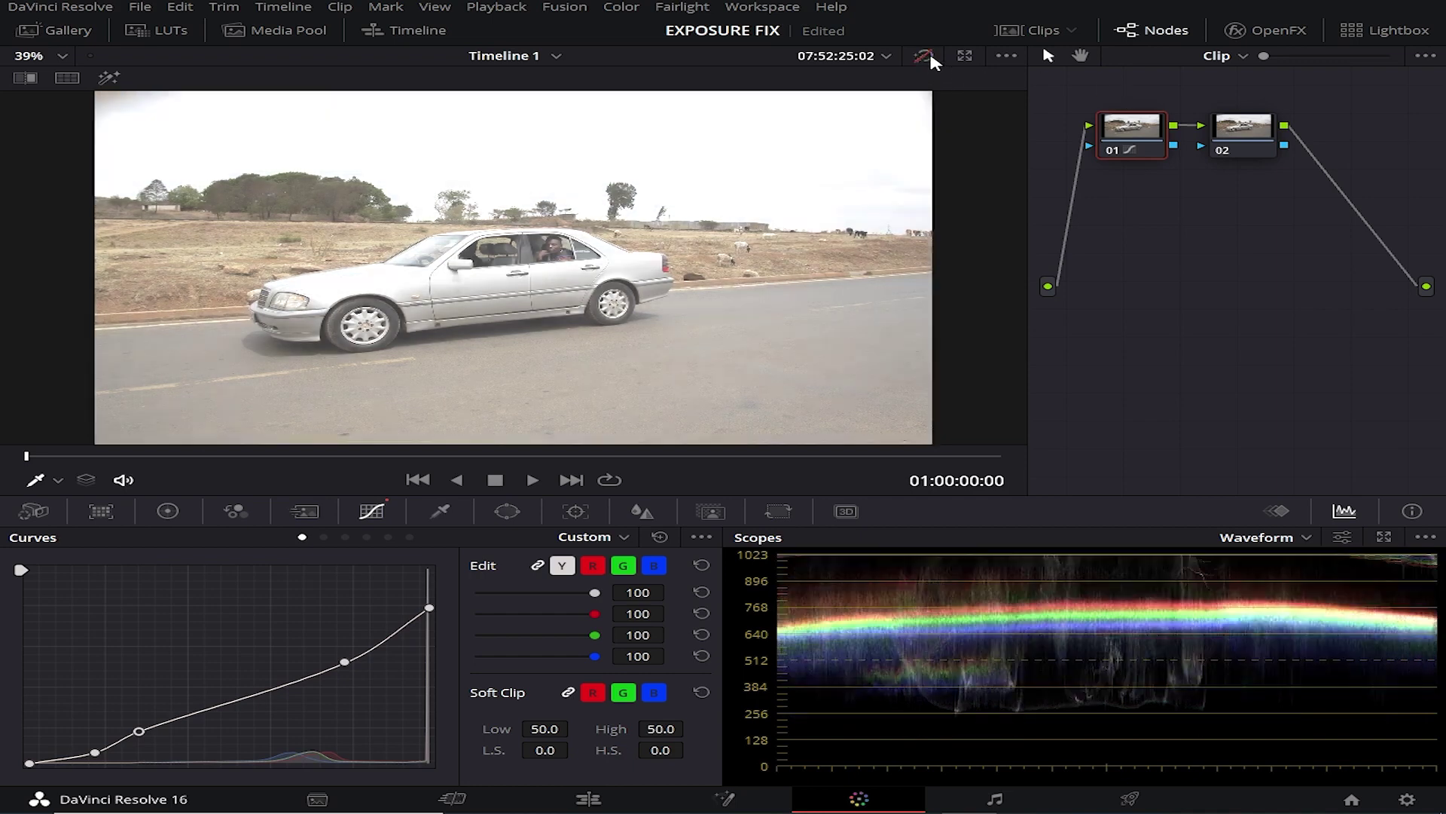
pyautogui.click(932, 58)
pyautogui.click(932, 58)
pyautogui.click(932, 58)
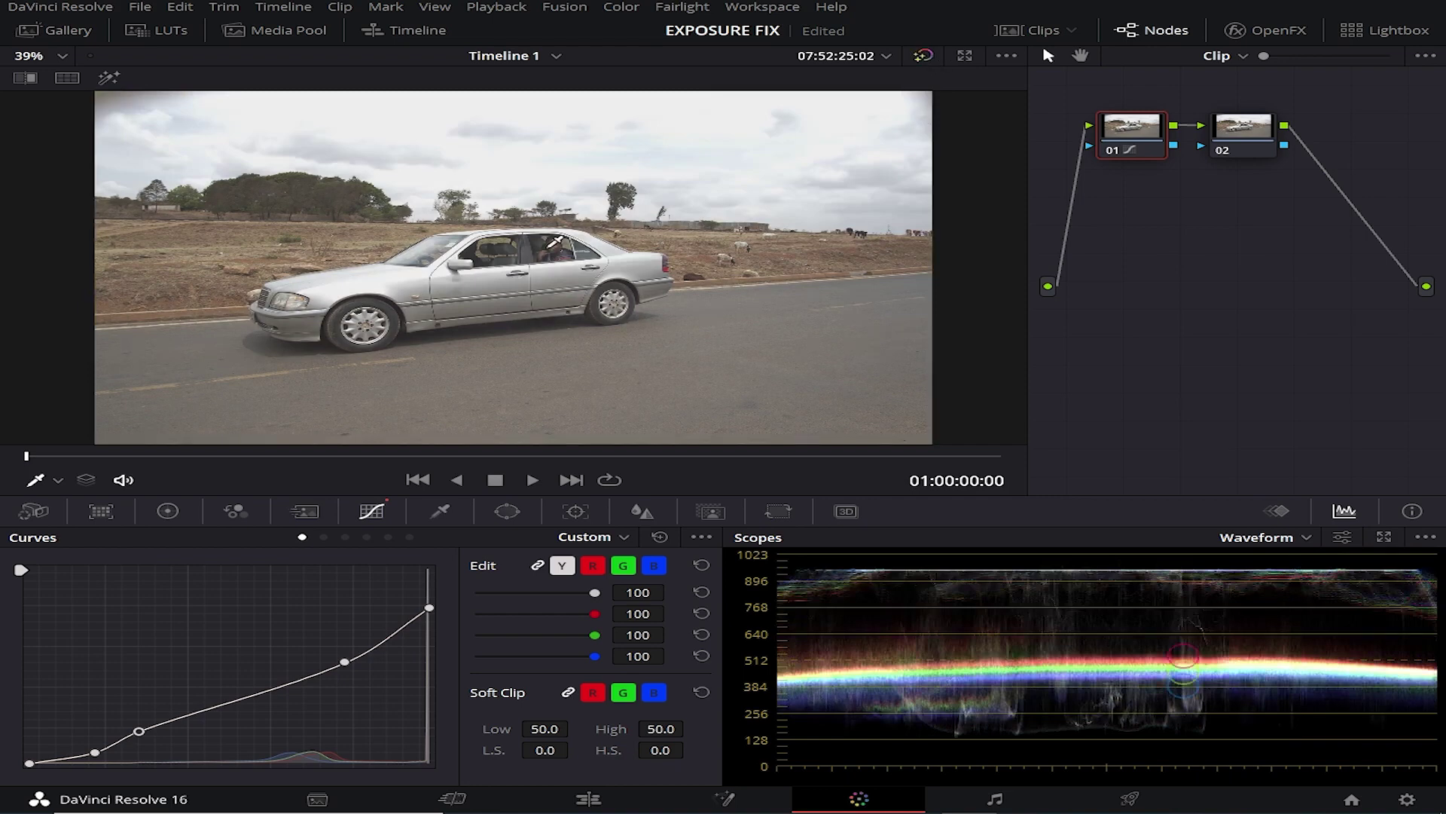
pyautogui.click(924, 59)
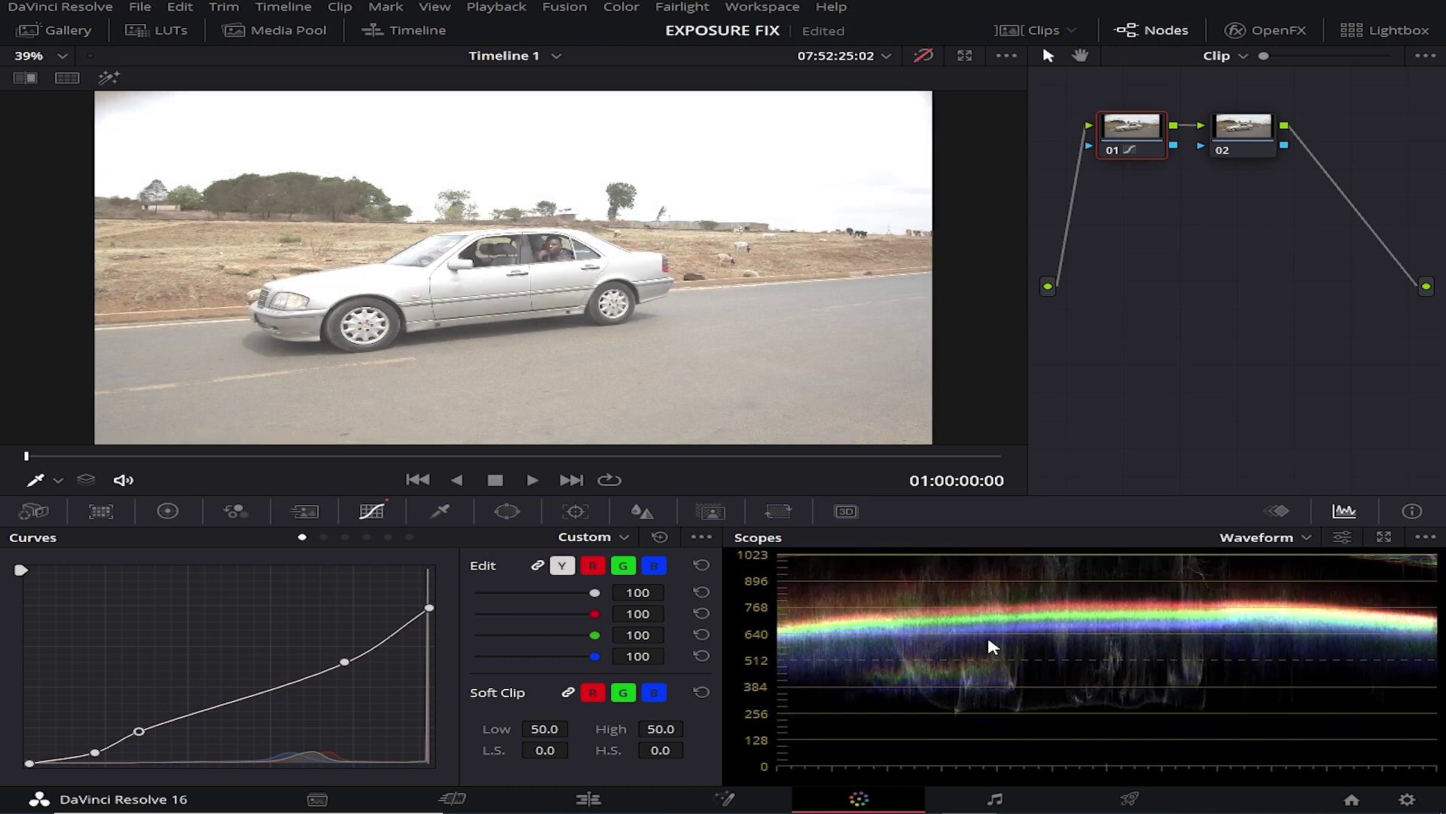
pyautogui.click(927, 58)
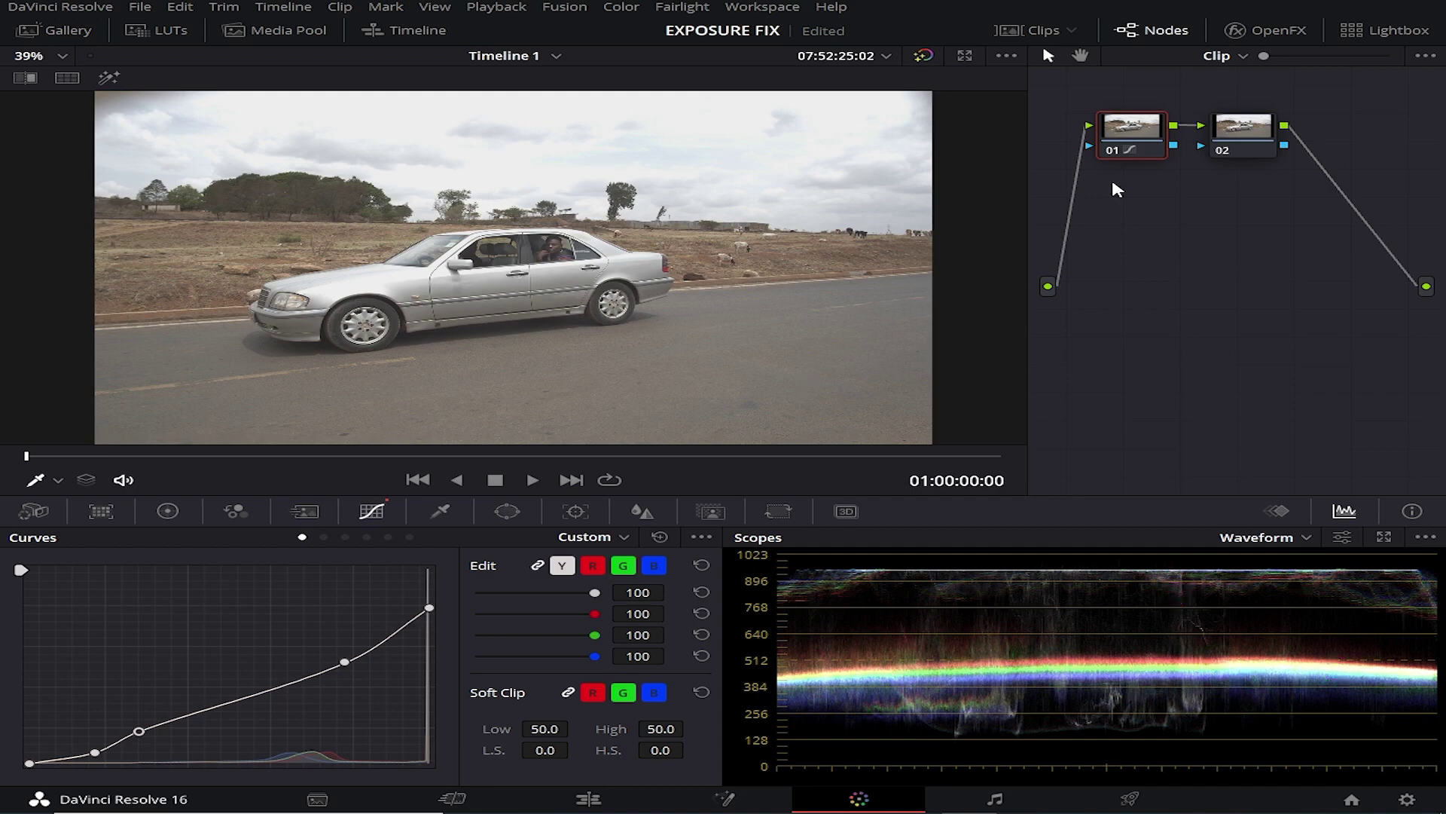
# On node 02, lower Lift to -0.04 and raise Gain to 1.04 in the Color Wheels
pyautogui.click(1243, 130)
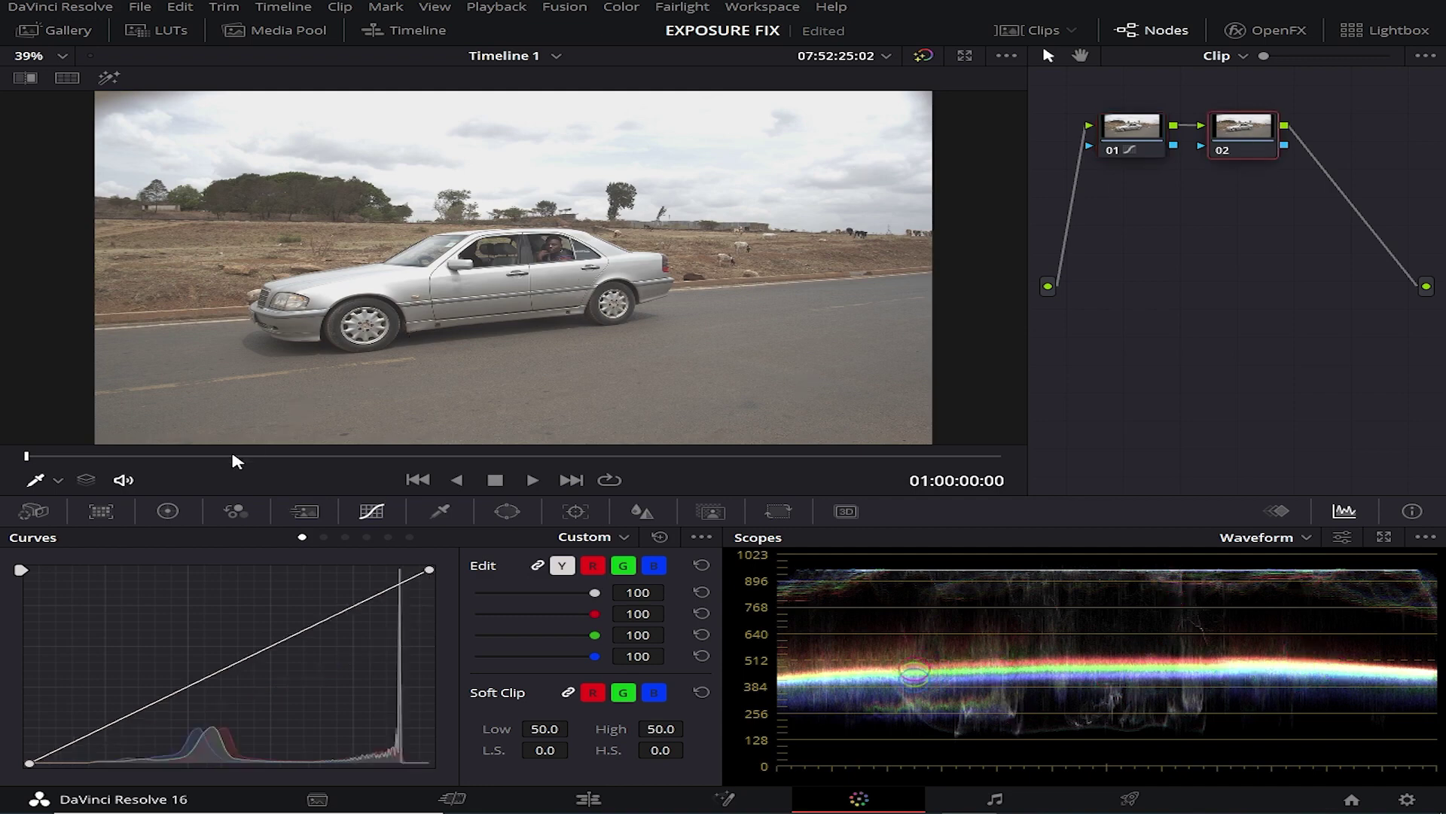
pyautogui.click(167, 511)
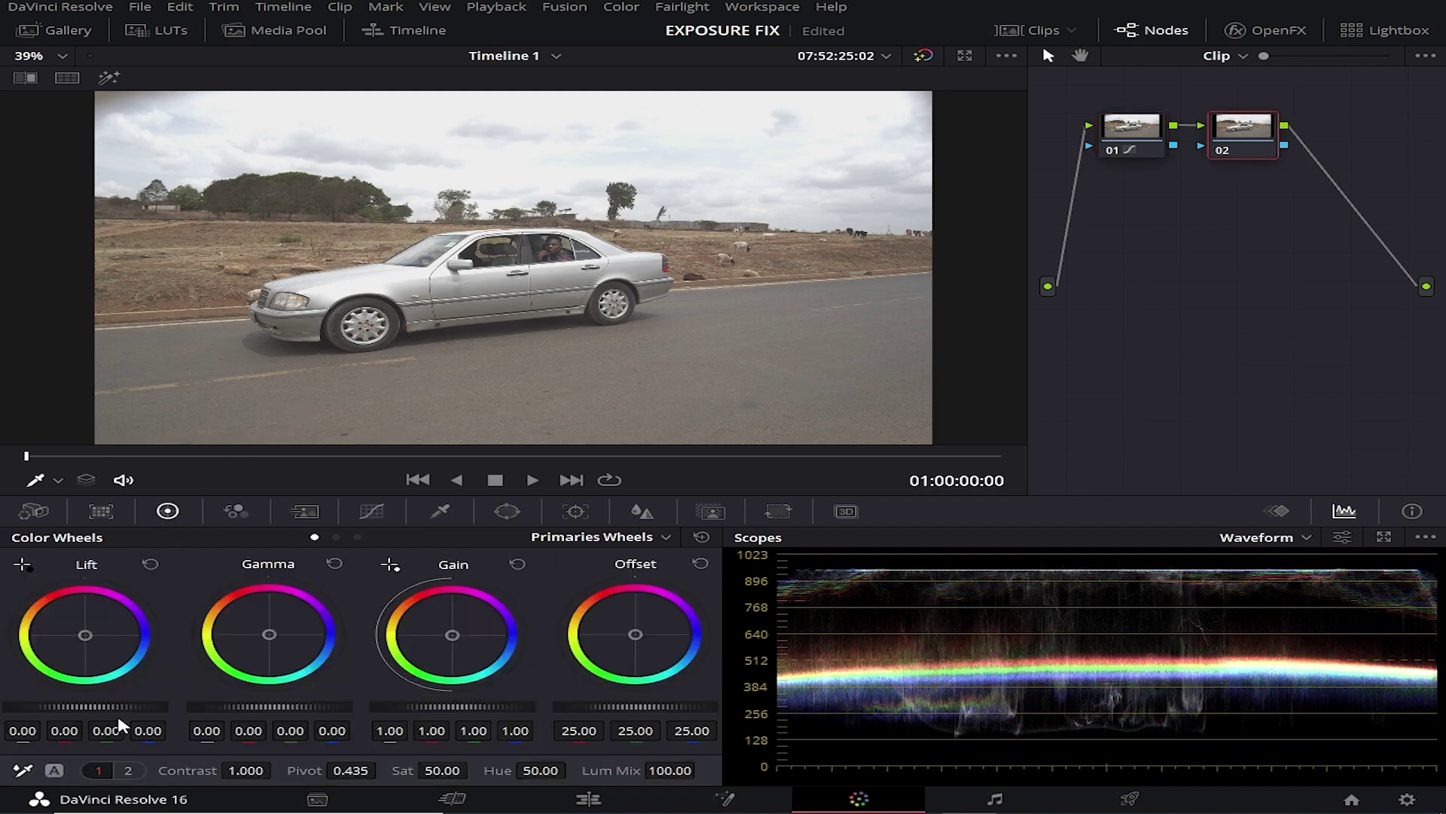
pyautogui.moveTo(125, 709); pyautogui.dragTo(127, 710)
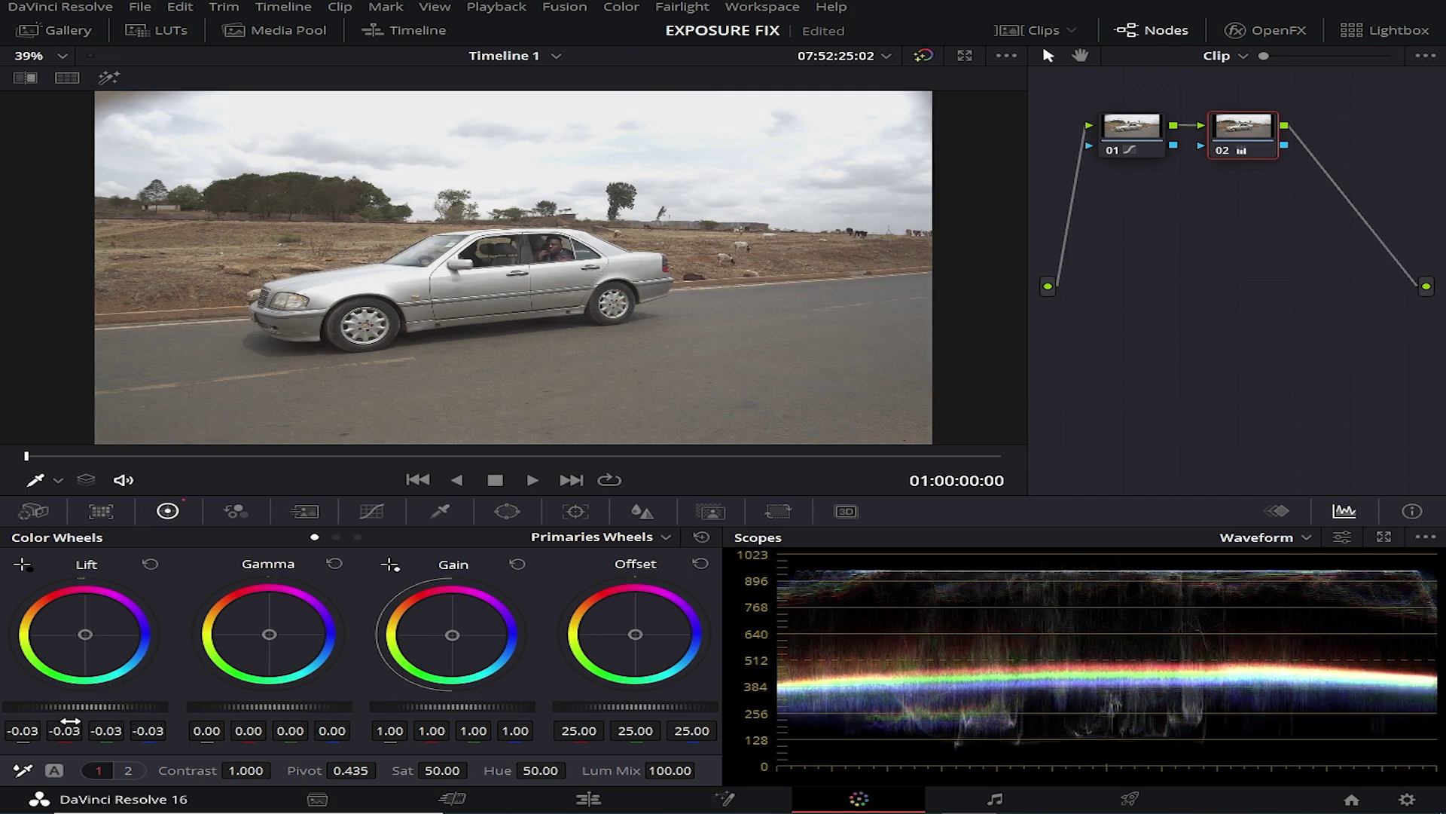
pyautogui.moveTo(116, 702); pyautogui.dragTo(114, 702)
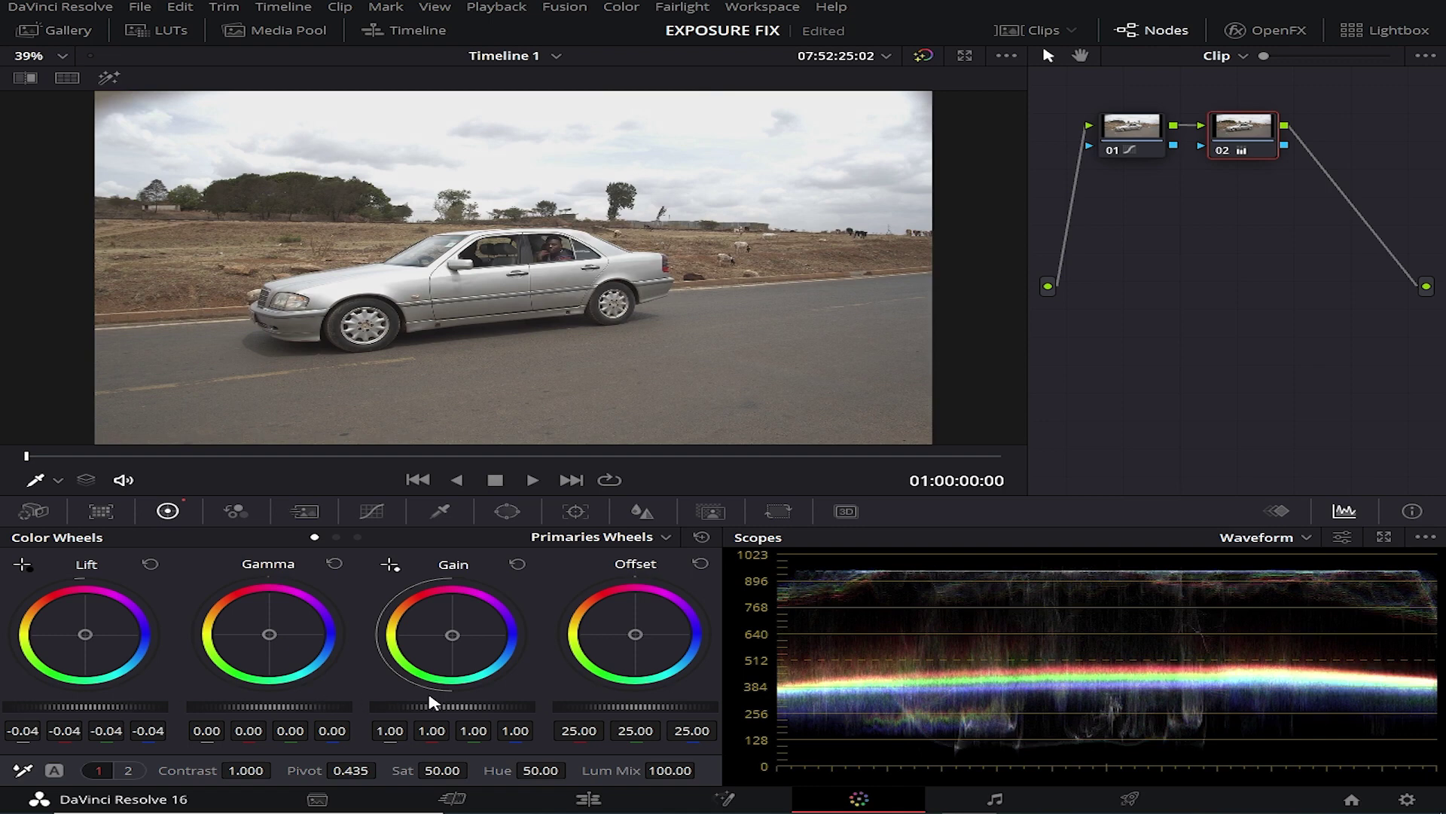
pyautogui.moveTo(486, 702); pyautogui.dragTo(494, 708)
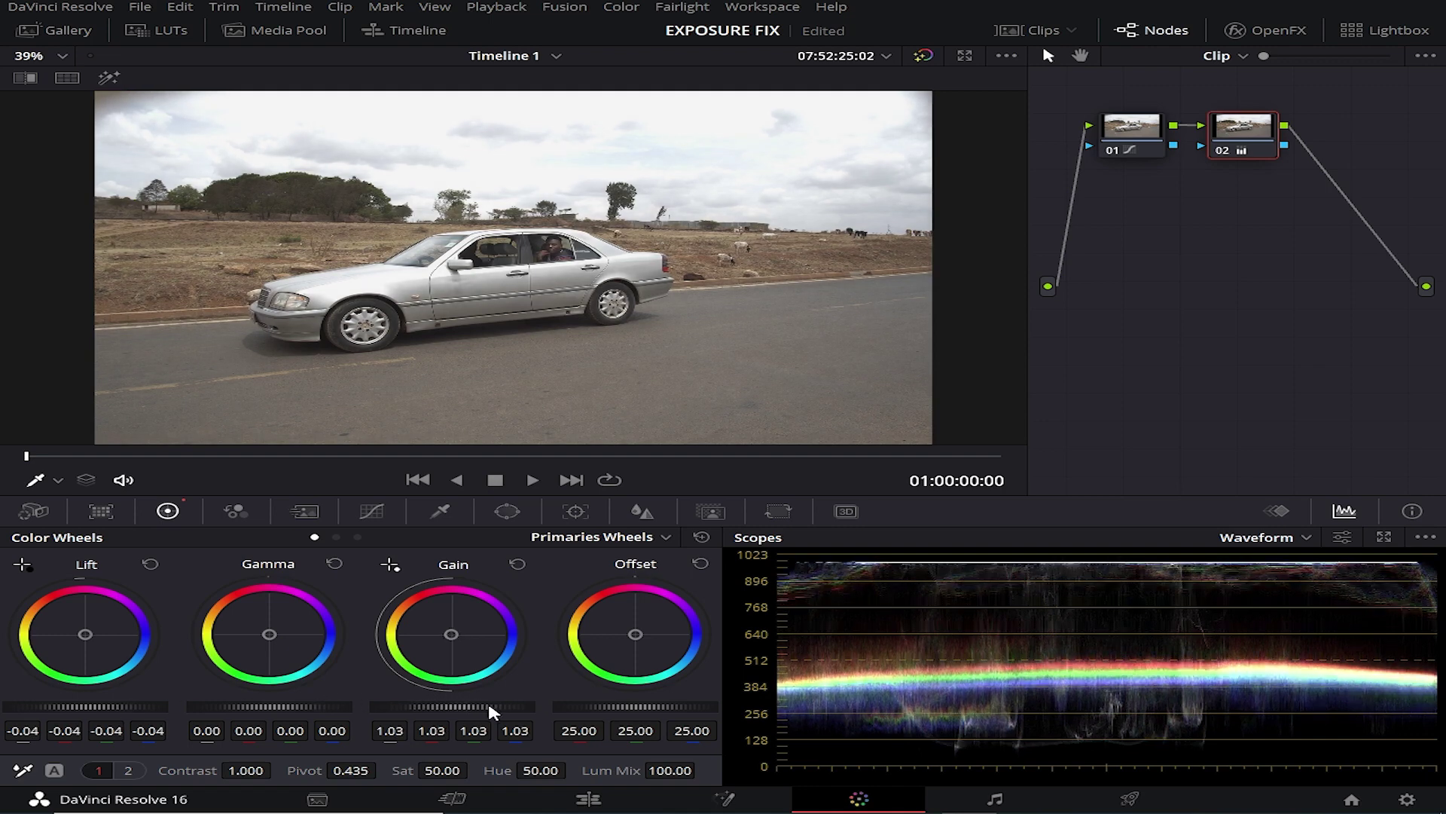
# Review node 01's custom curve, then return to node 02 and raise Contrast to 1.036
pyautogui.click(1153, 125)
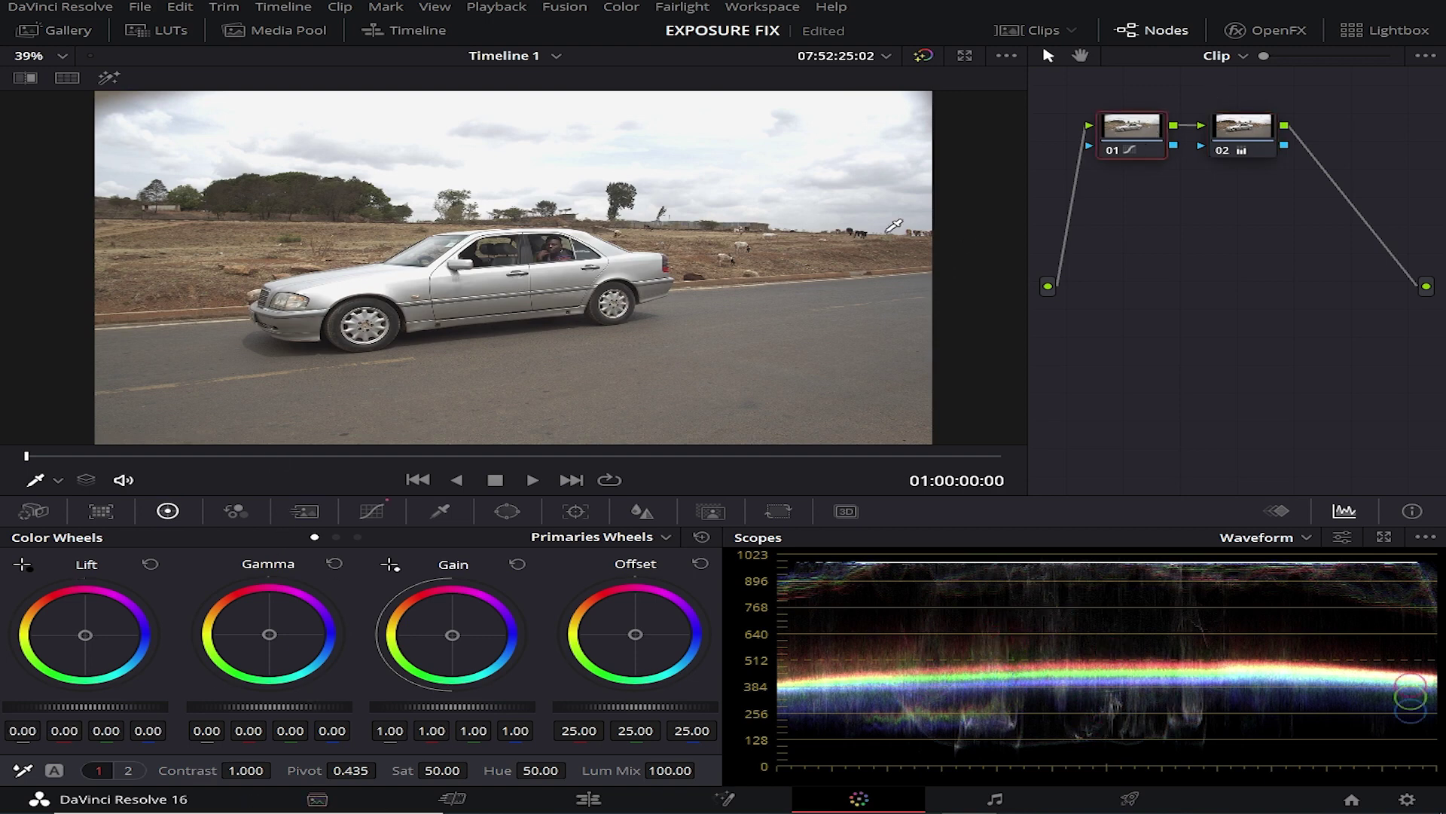
pyautogui.click(370, 513)
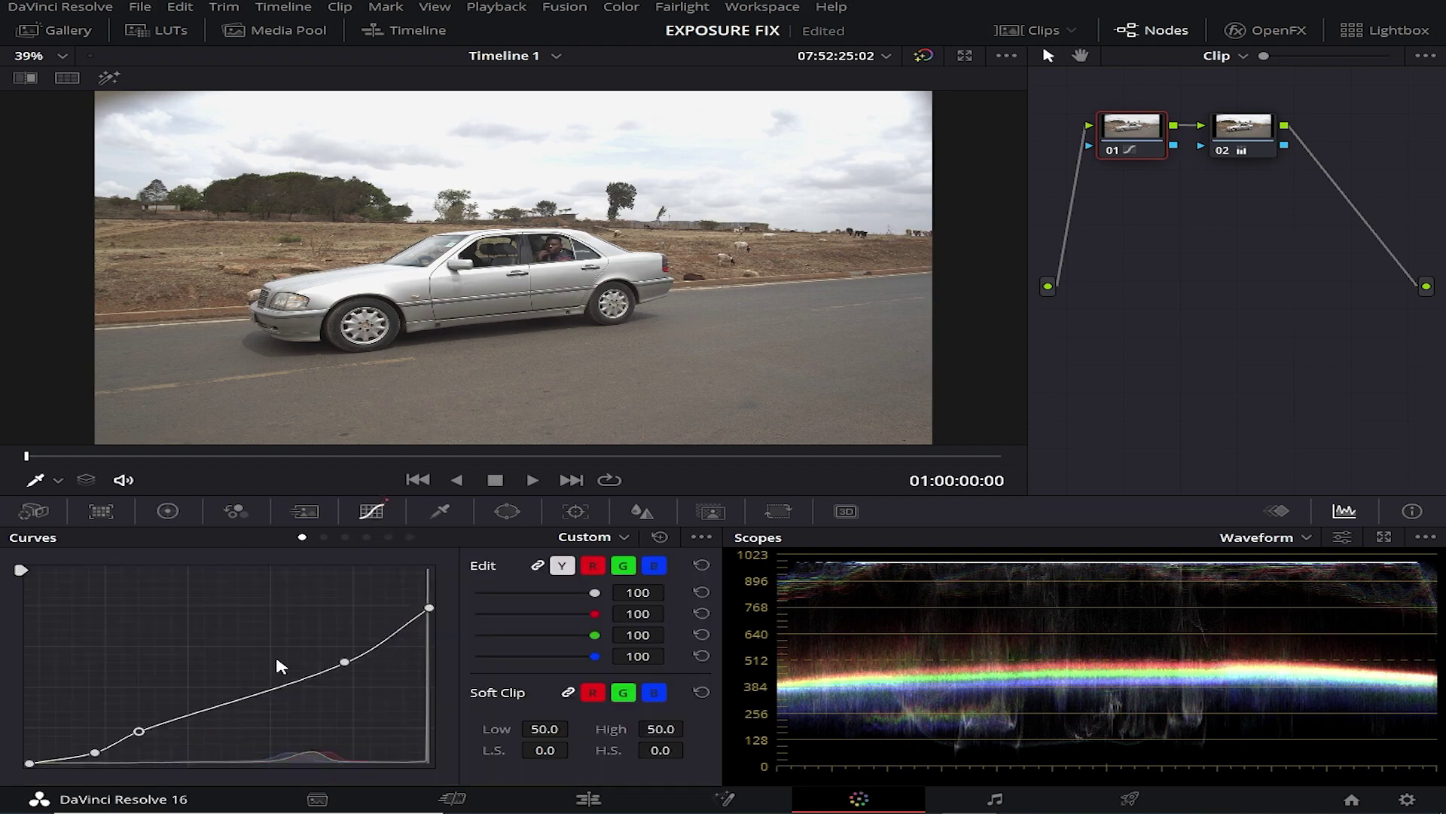
pyautogui.click(1273, 138)
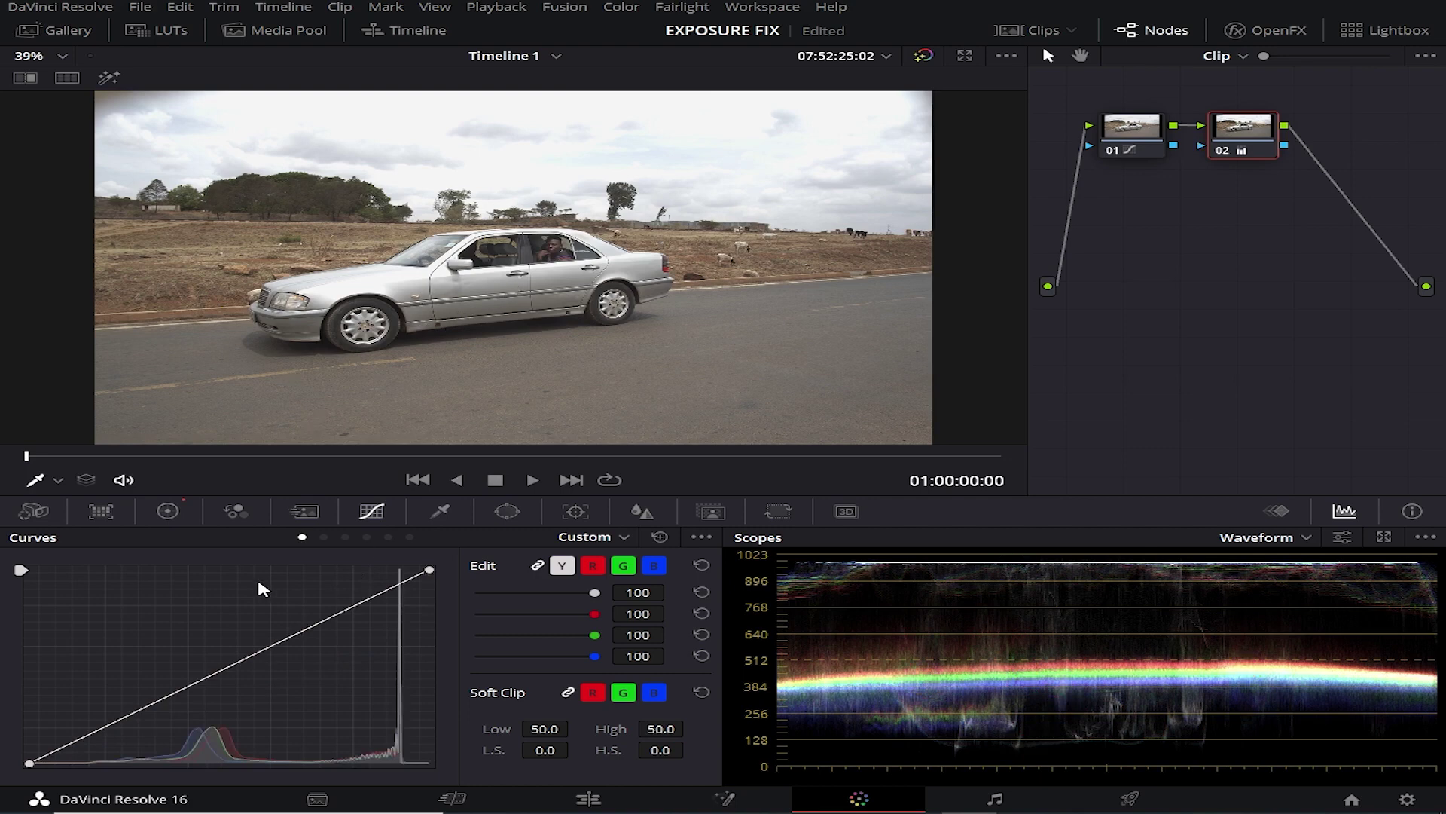
pyautogui.click(169, 511)
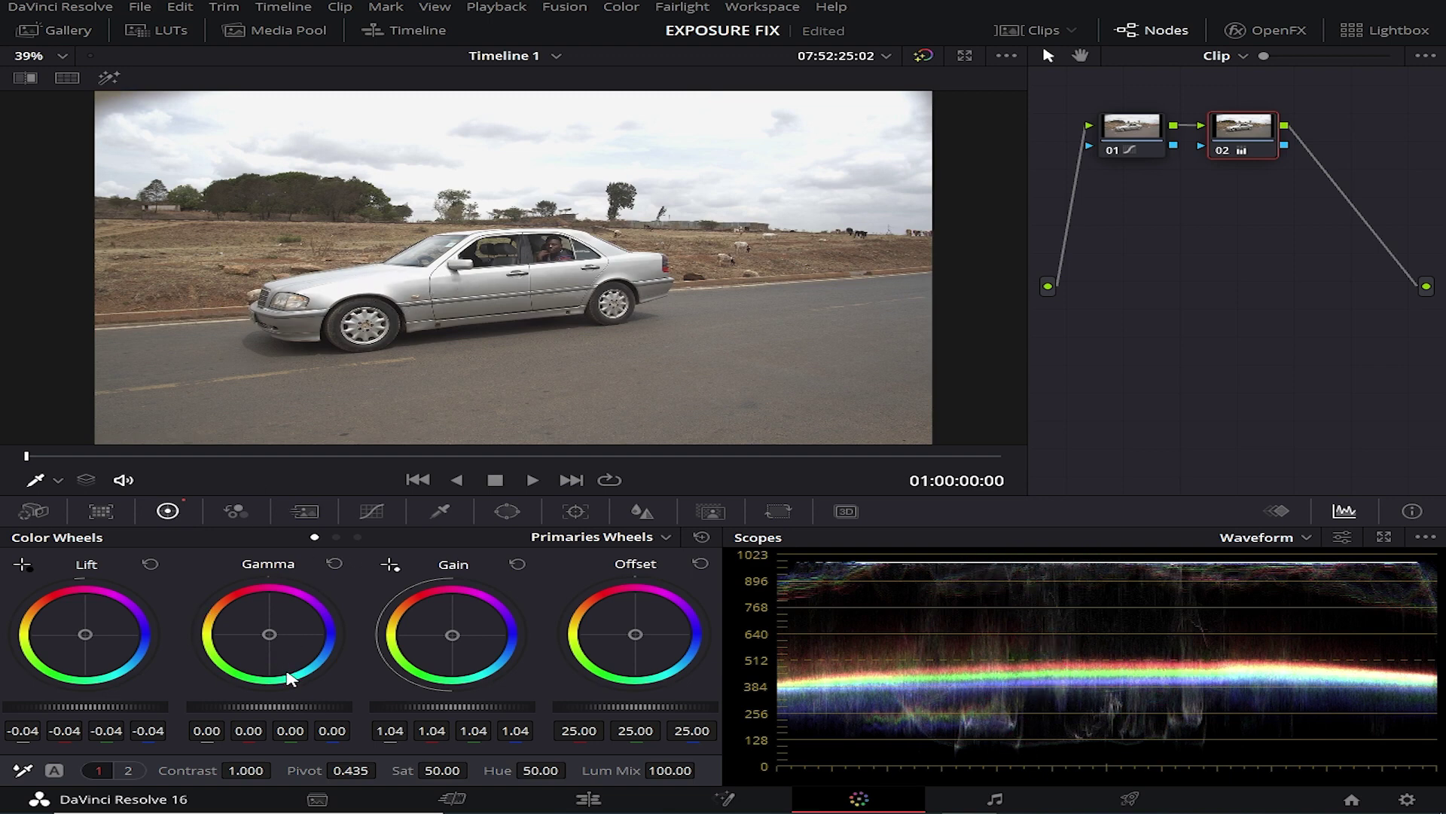
pyautogui.moveTo(247, 768); pyautogui.dragTo(278, 769)
# Settle node 02's Contrast at 1.036, then bypass all grades to view the original overexposed shot
pyautogui.scroll(2, 602, 196)
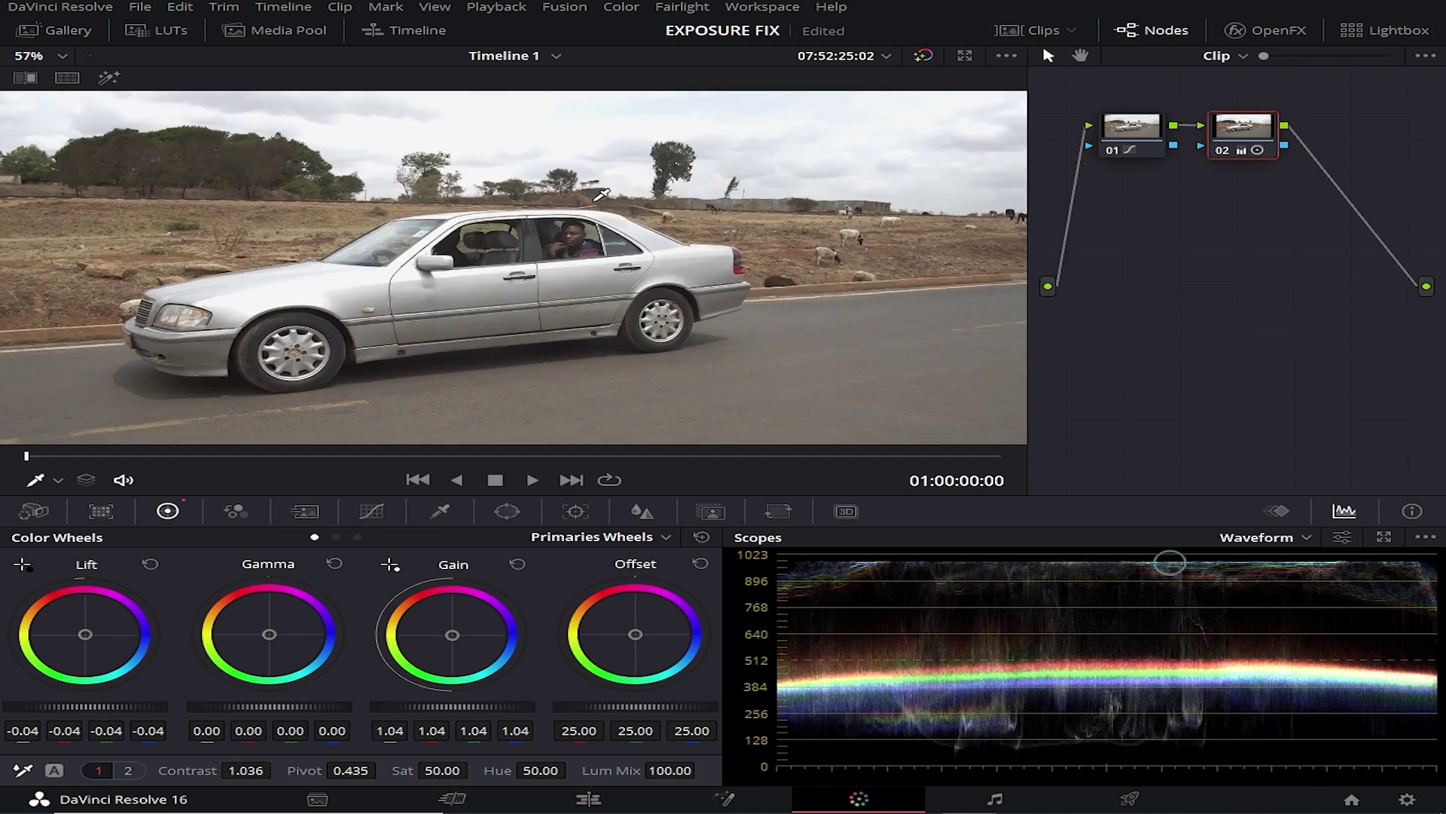
pyautogui.scroll(-2, 602, 196)
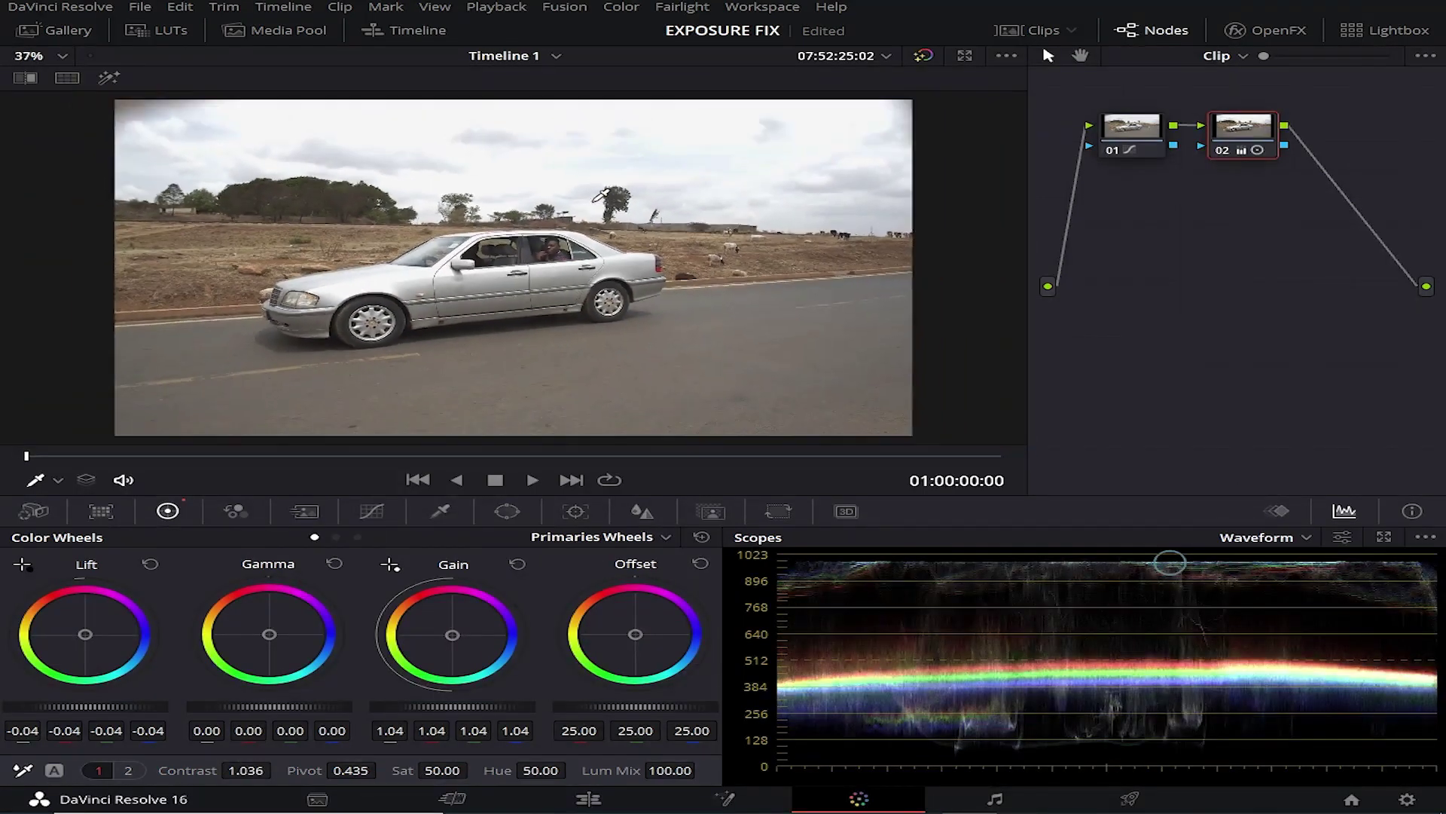
pyautogui.scroll(1, 601, 195)
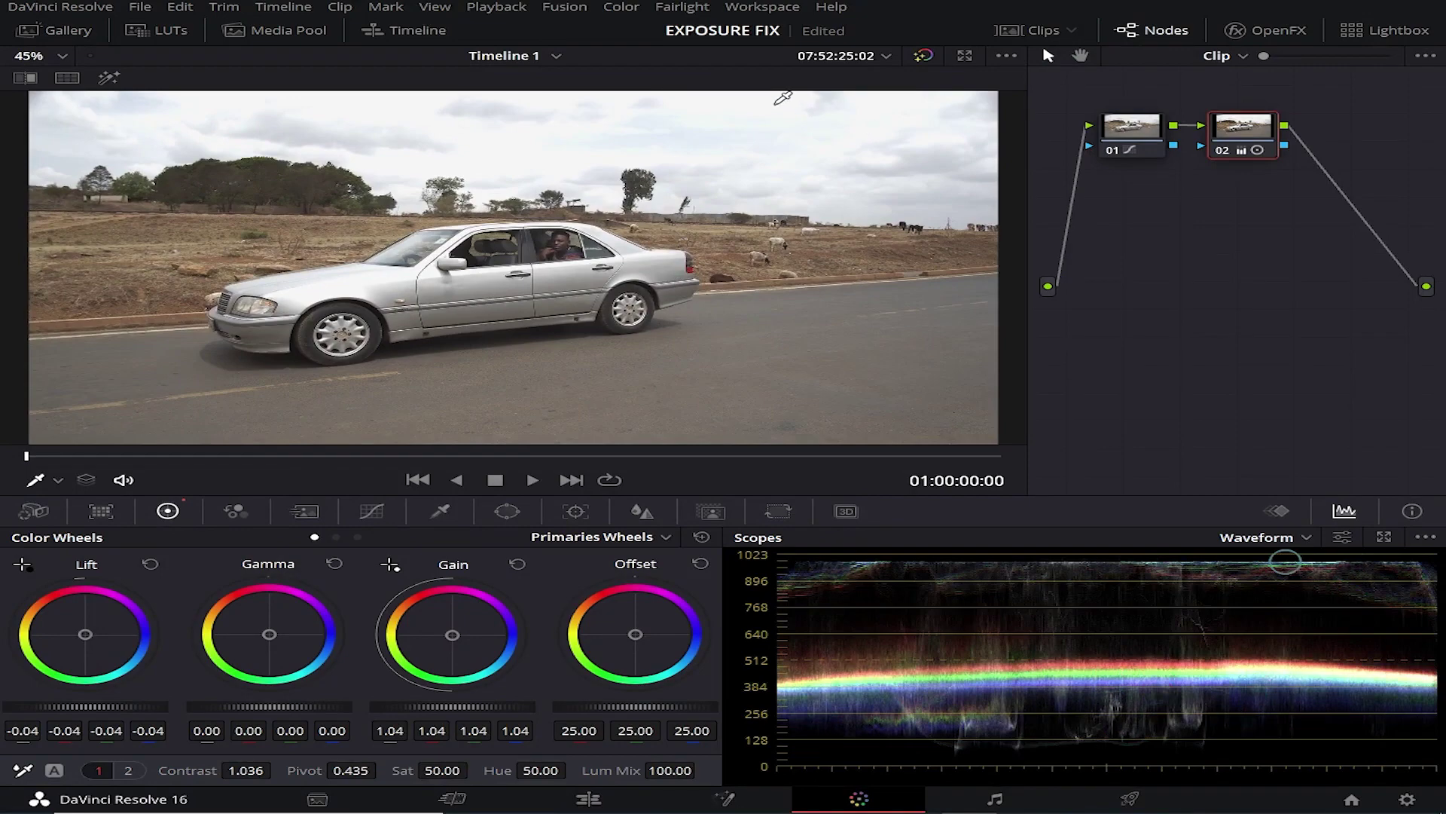
pyautogui.scroll(-2, 681, 243)
pyautogui.scroll(2, 680, 245)
pyautogui.click(923, 58)
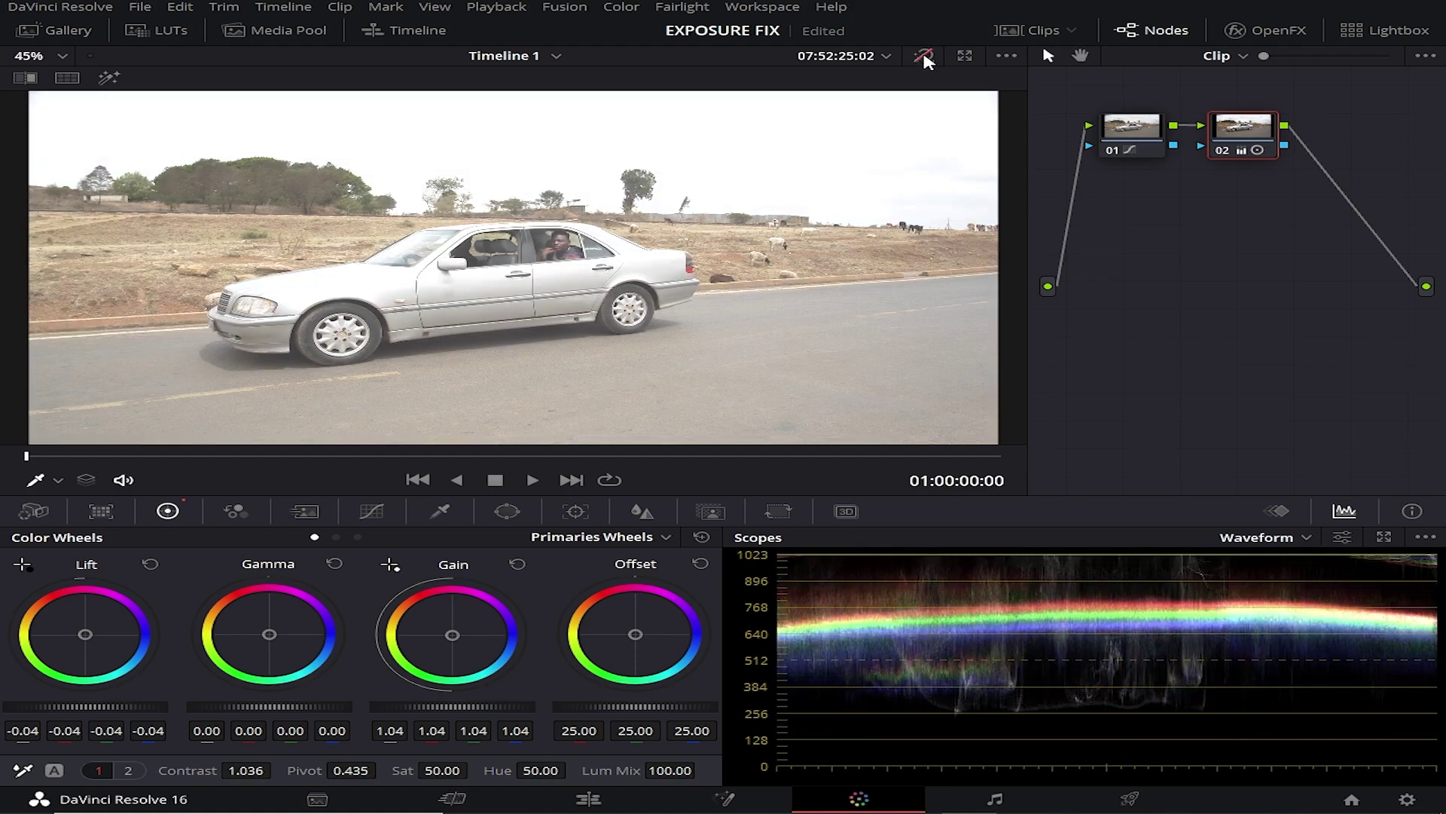